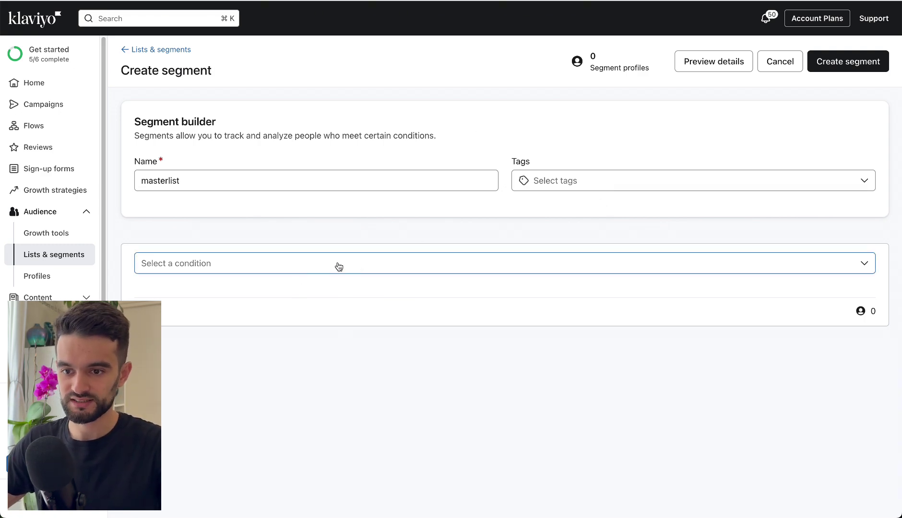
Set the masterlist segment's first condition to people who can receive email marketing
click(223, 188)
click(231, 257)
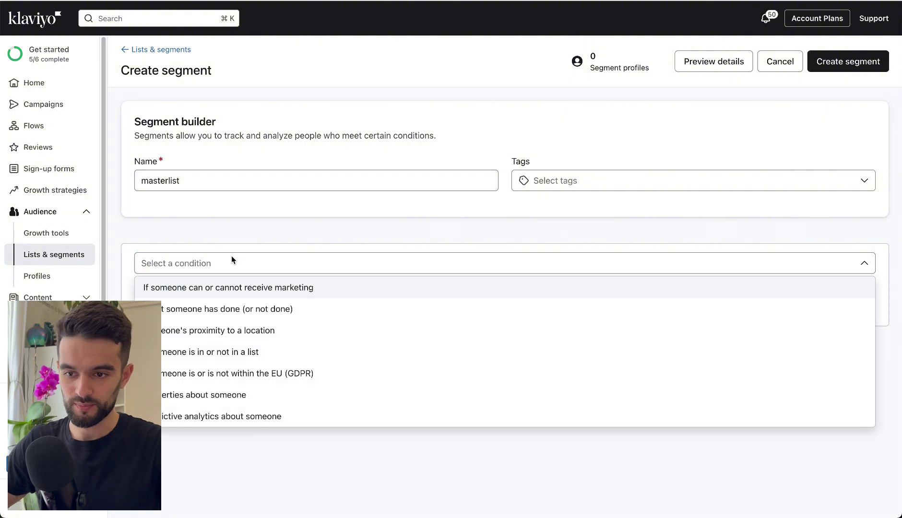
click(233, 286)
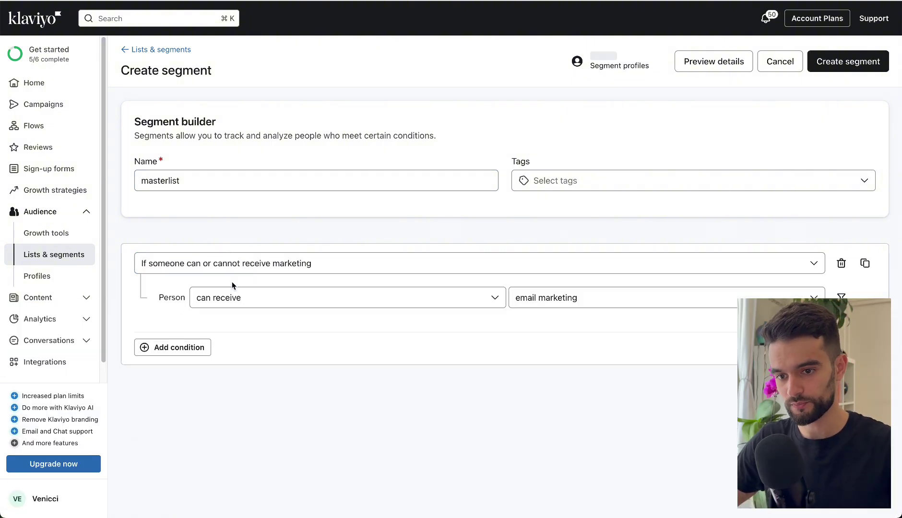
Add a second condition joined with OR, based on properties about someone, using the Email property
click(165, 346)
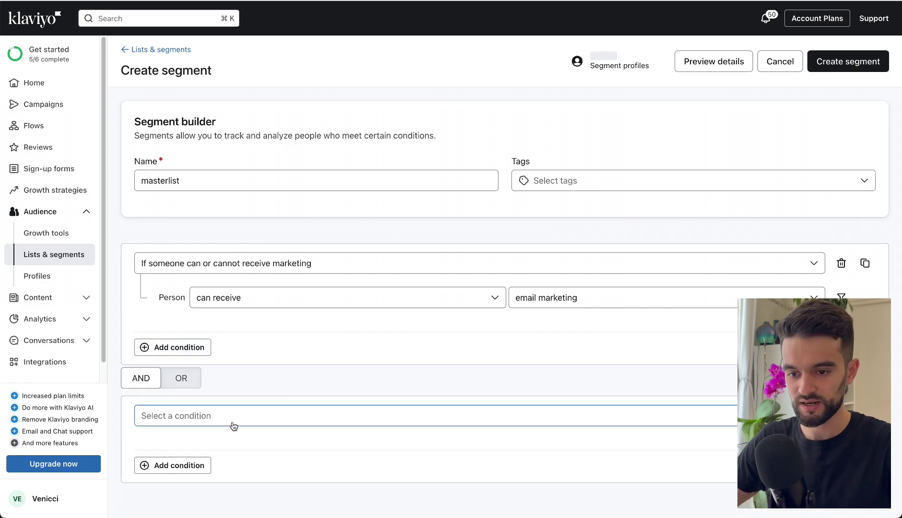
scroll(234, 425, down, 1)
click(184, 383)
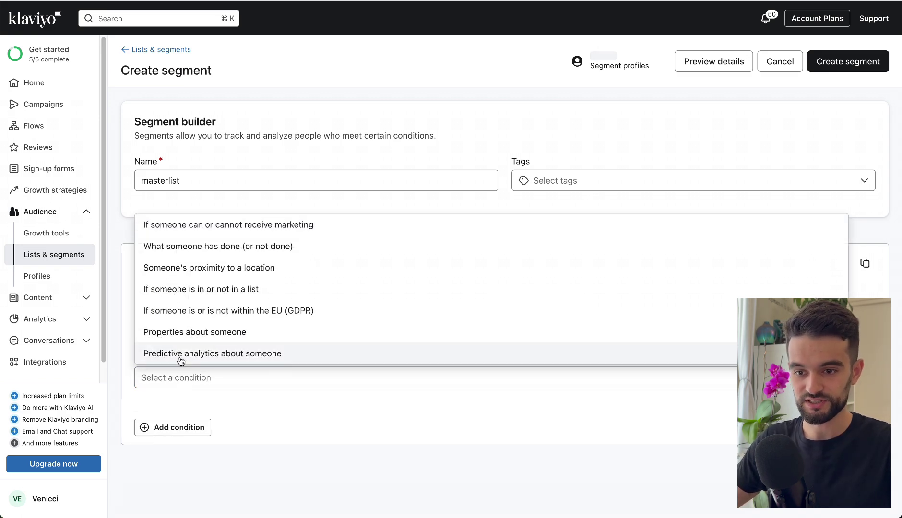
click(188, 333)
click(204, 420)
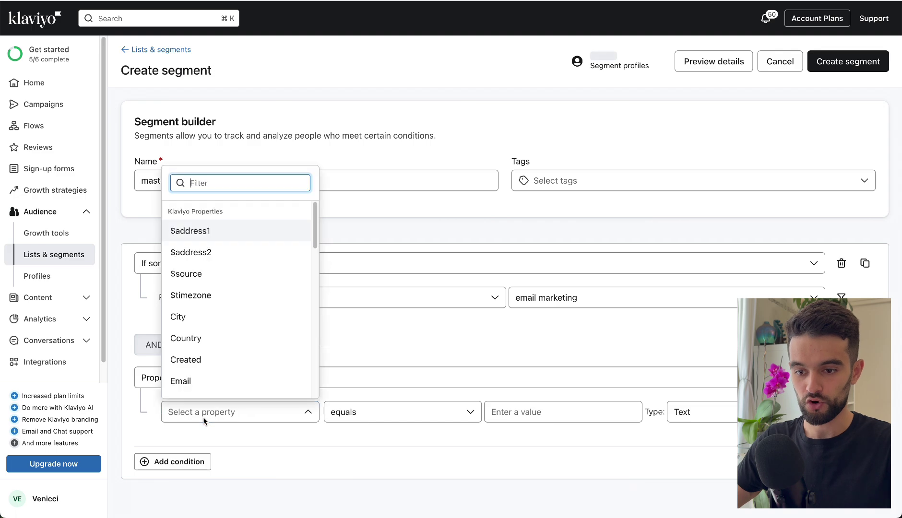
click(204, 383)
click(191, 384)
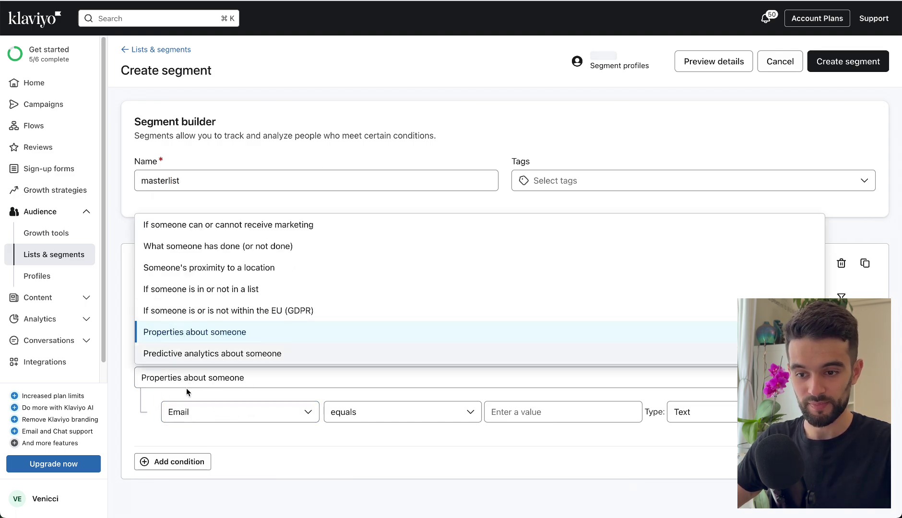
click(205, 419)
scroll(206, 336, up, 3)
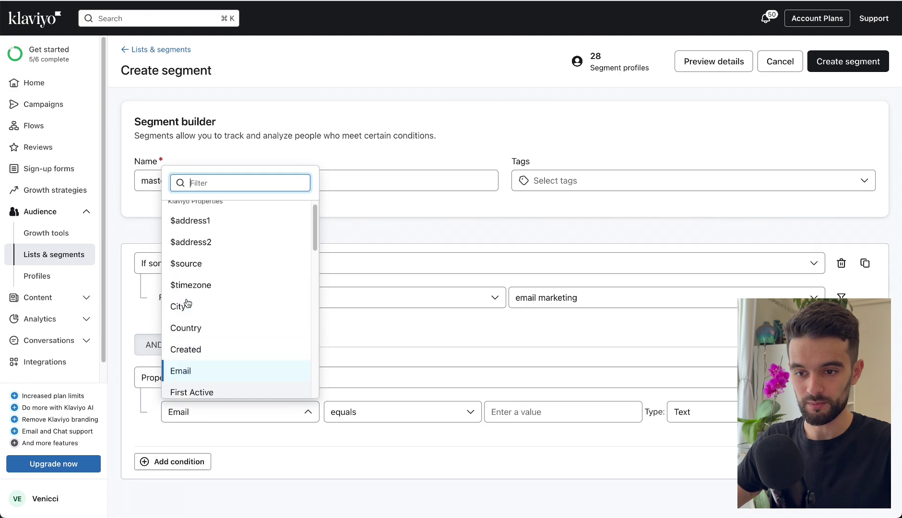
click(204, 379)
Require the Email property to contain the text "@" and join the two masterlist conditions with AND instead
click(387, 412)
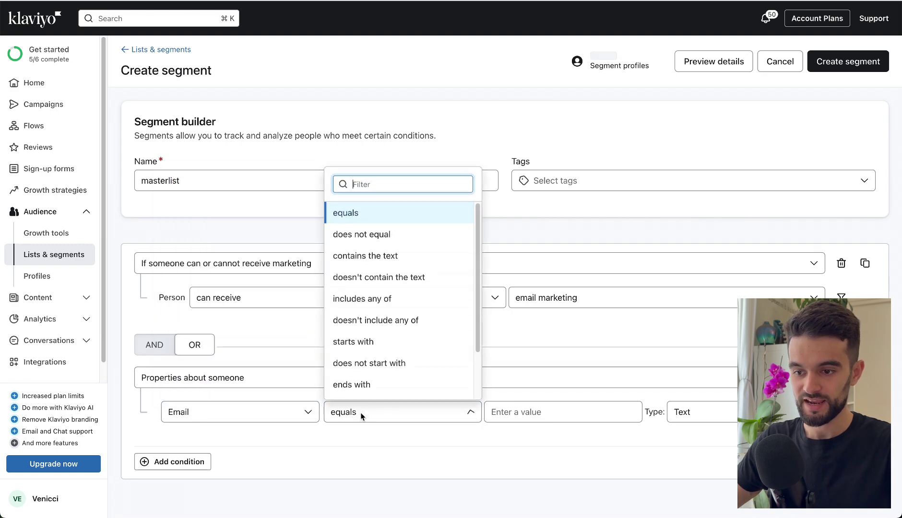
click(378, 255)
click(525, 415)
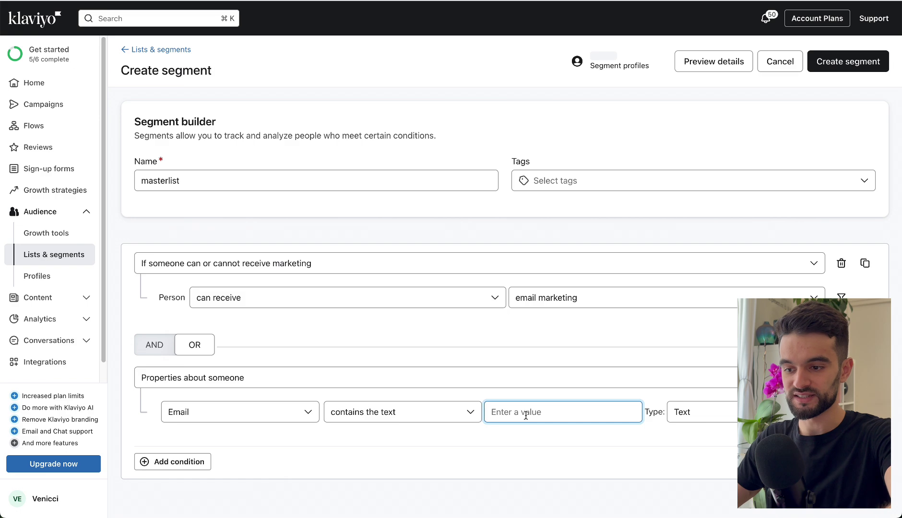
text(@)
click(571, 510)
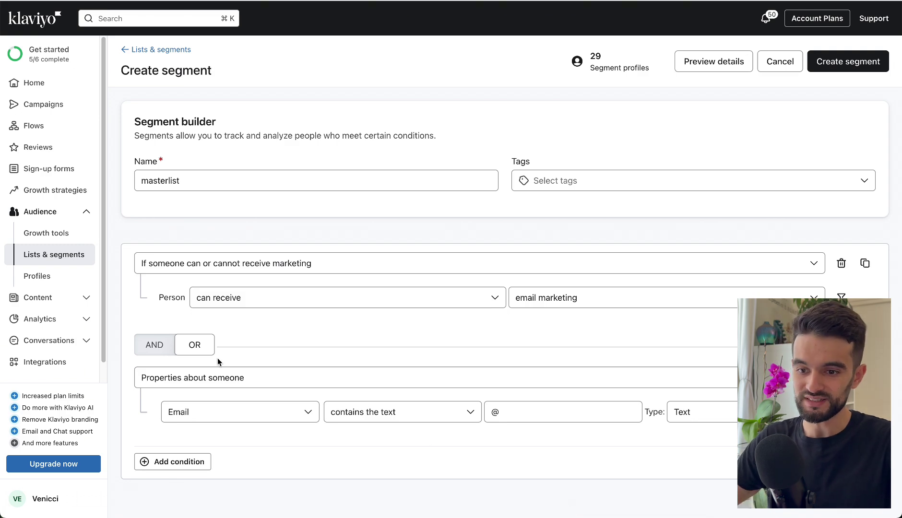
click(156, 346)
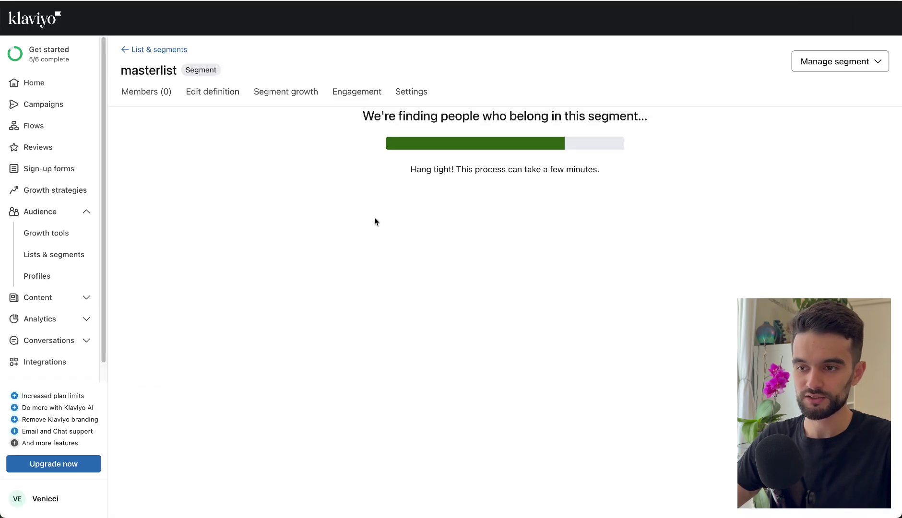
Start a new segment from the lists and segments overview and name it "all clients"
click(157, 51)
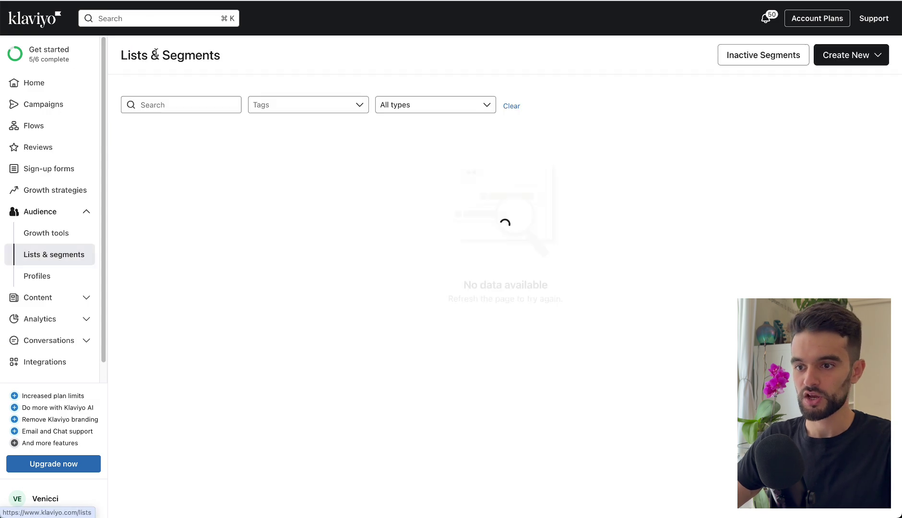
click(851, 55)
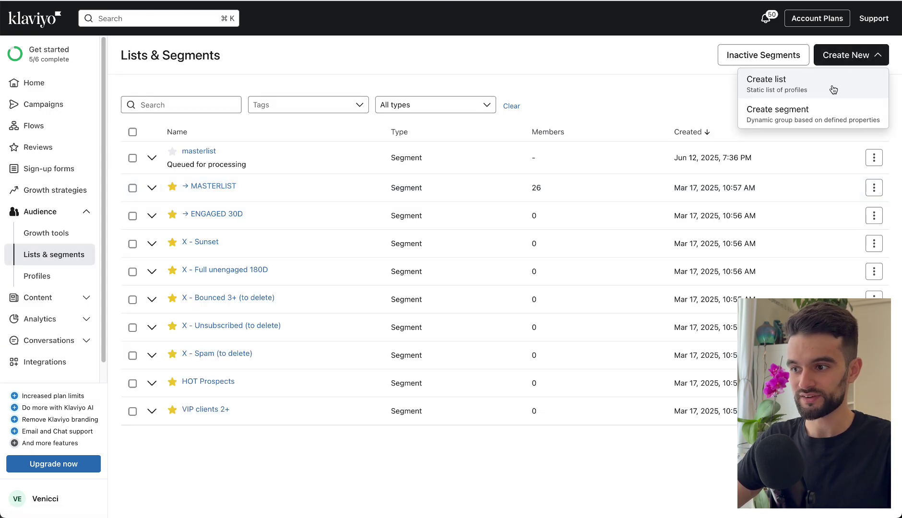
click(820, 126)
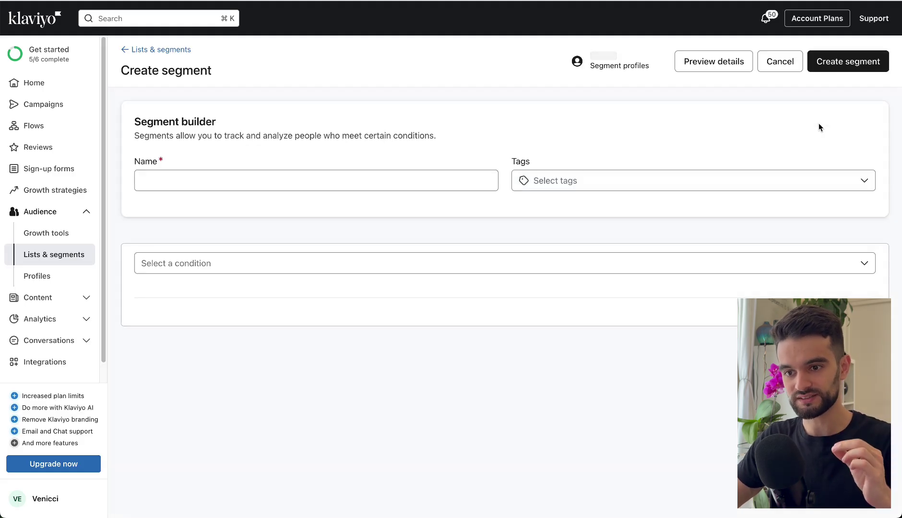
click(315, 183)
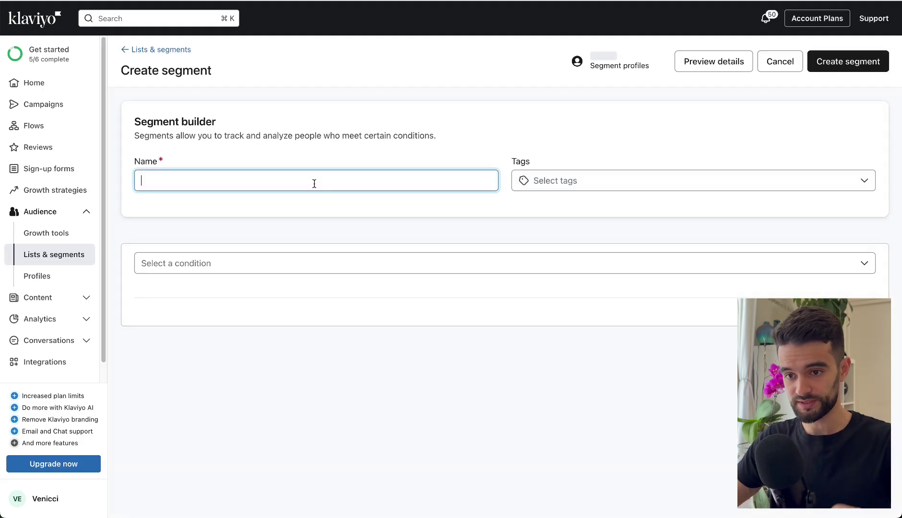
text(all clients)
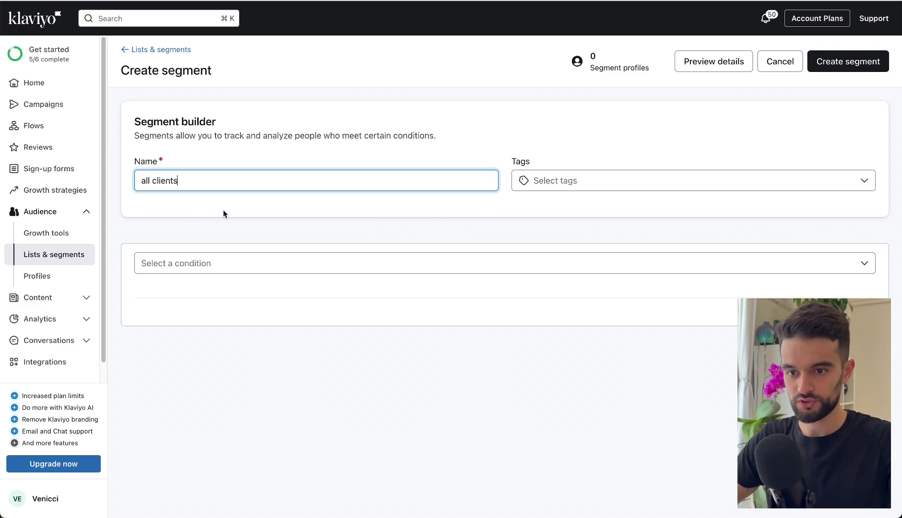
Limit the all clients segment to people who can receive email marketing and add a blank second condition joined with AND
click(160, 272)
click(166, 287)
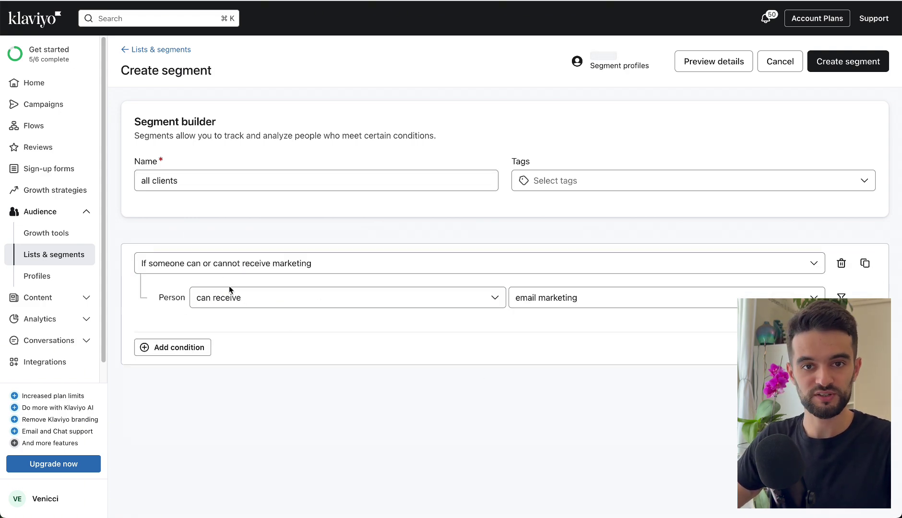
click(197, 353)
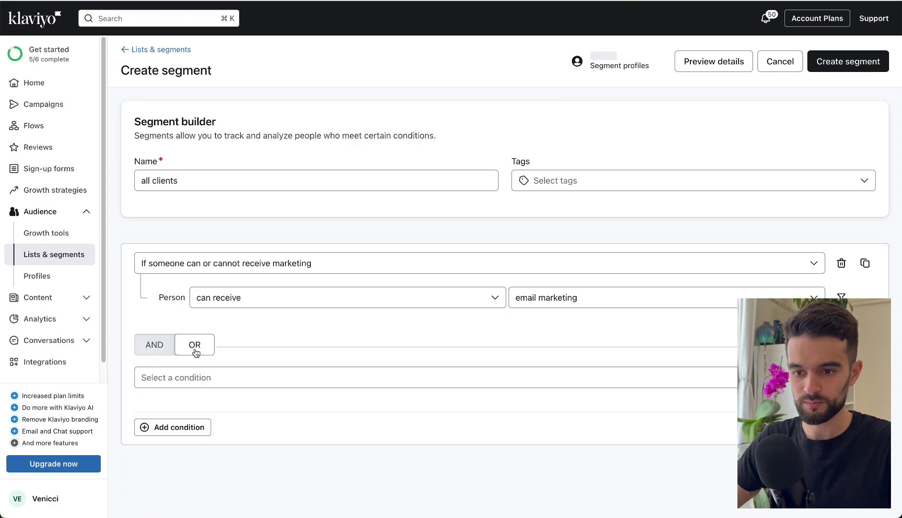
click(169, 348)
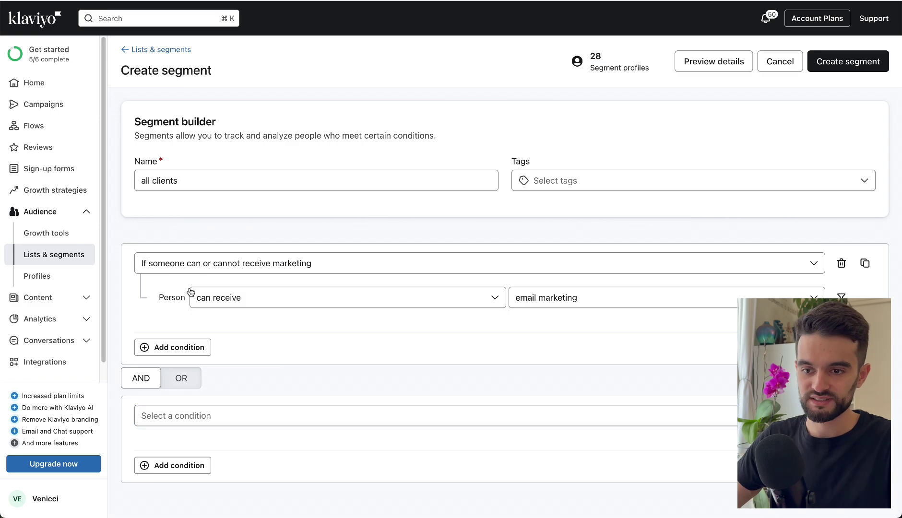
Base the second all clients condition on what someone has done, using the Placed Order event
click(183, 416)
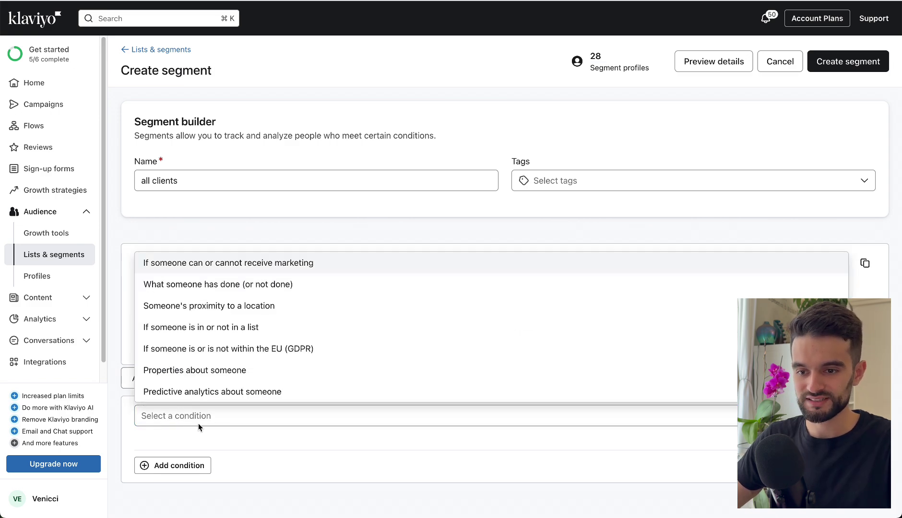
click(227, 290)
scroll(234, 308, down, 1)
click(279, 439)
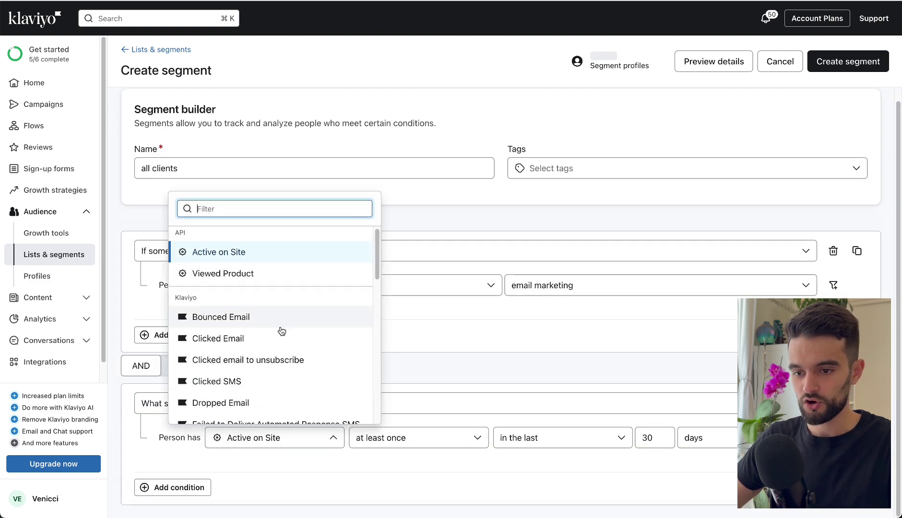
scroll(282, 332, down, 10)
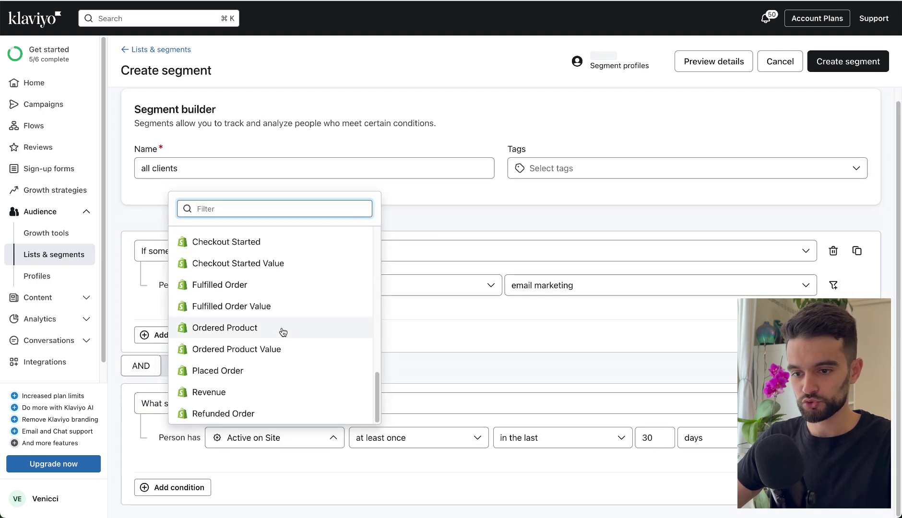
click(267, 370)
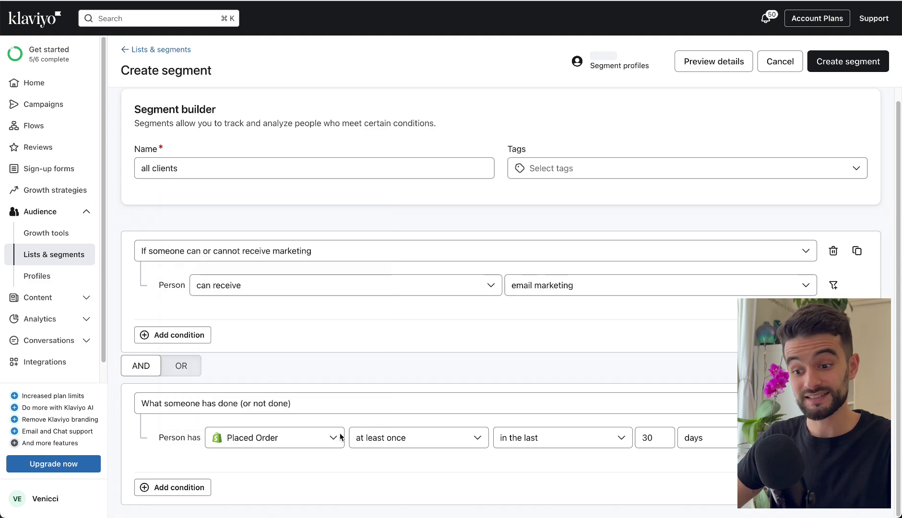
Set the Placed Order condition to at least once over all time and create the all clients segment
click(408, 445)
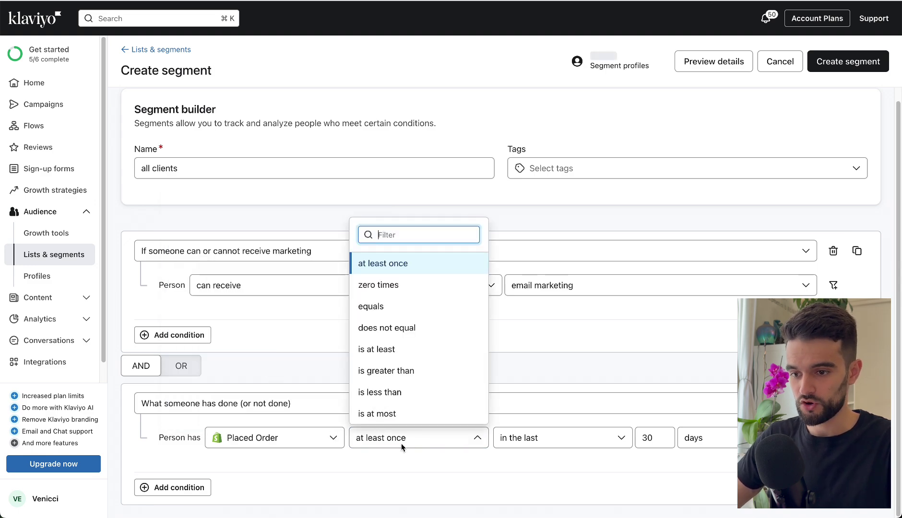
click(365, 263)
click(554, 434)
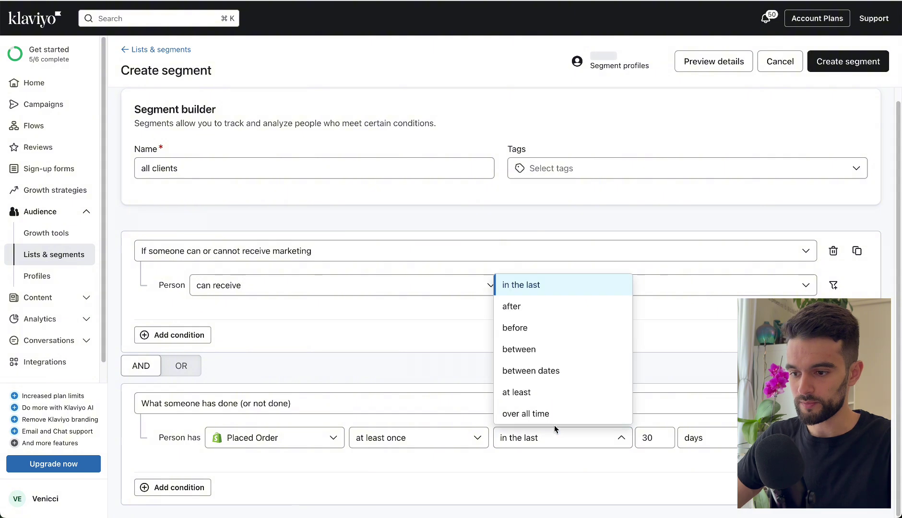
click(532, 414)
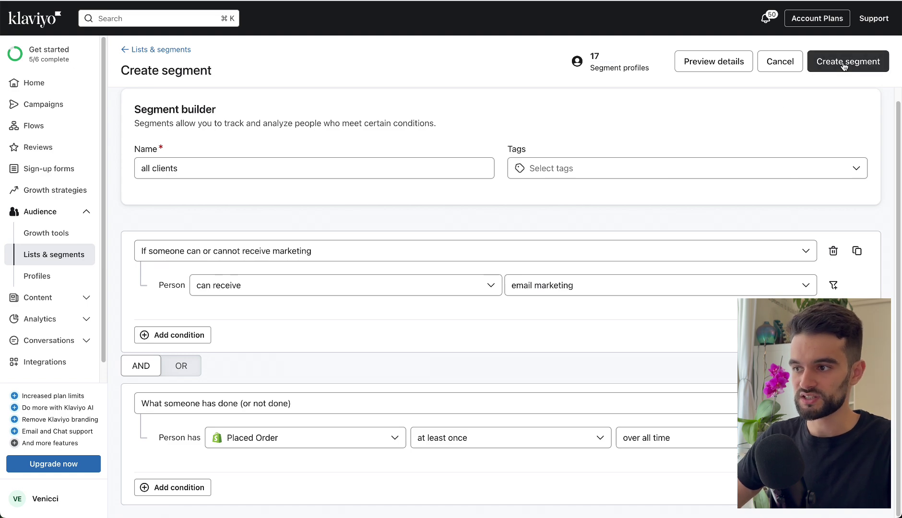
click(808, 67)
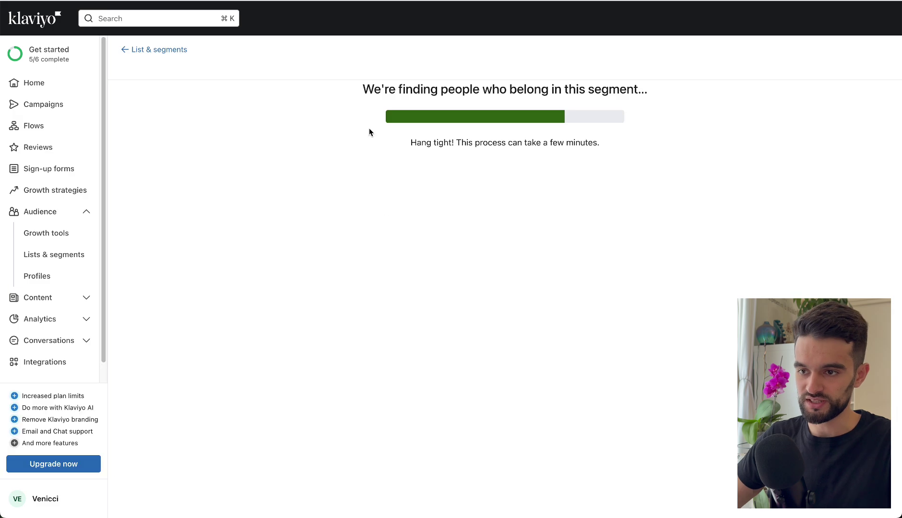
Start another new segment from the lists and segments overview and name it "all prospects"
click(177, 49)
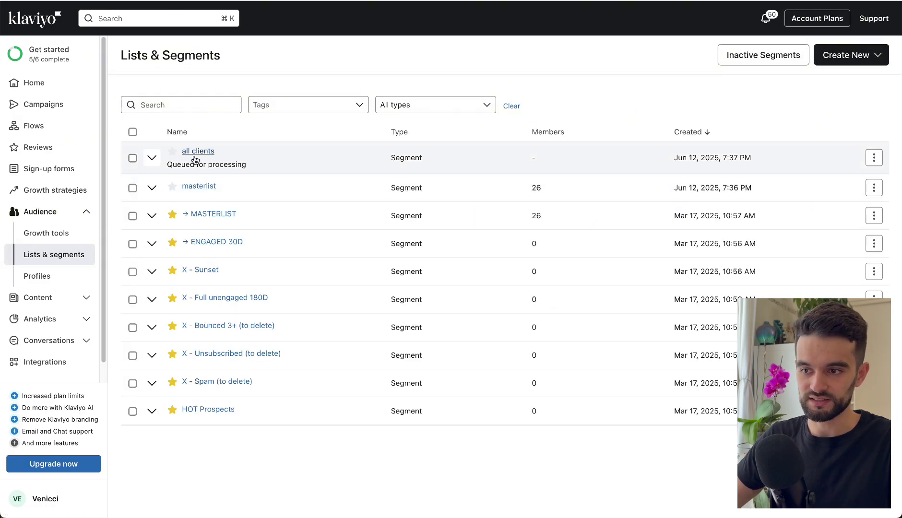
click(846, 55)
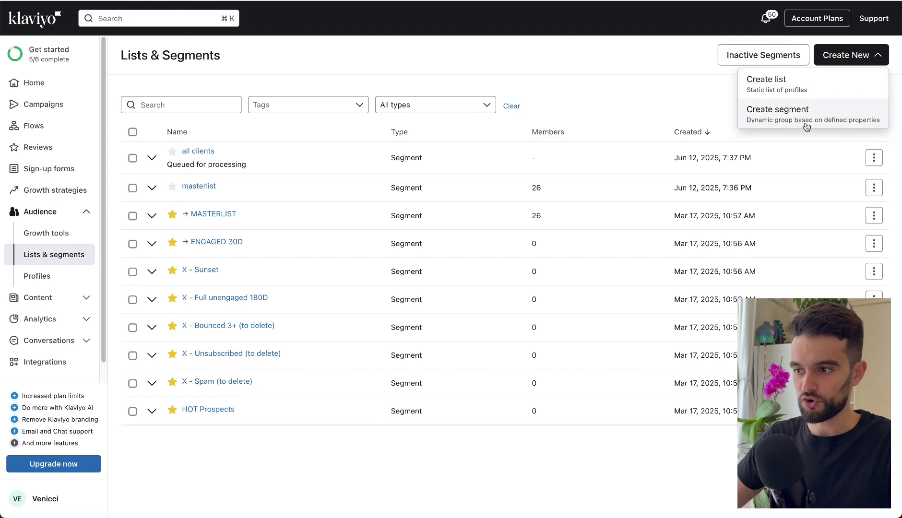
click(807, 126)
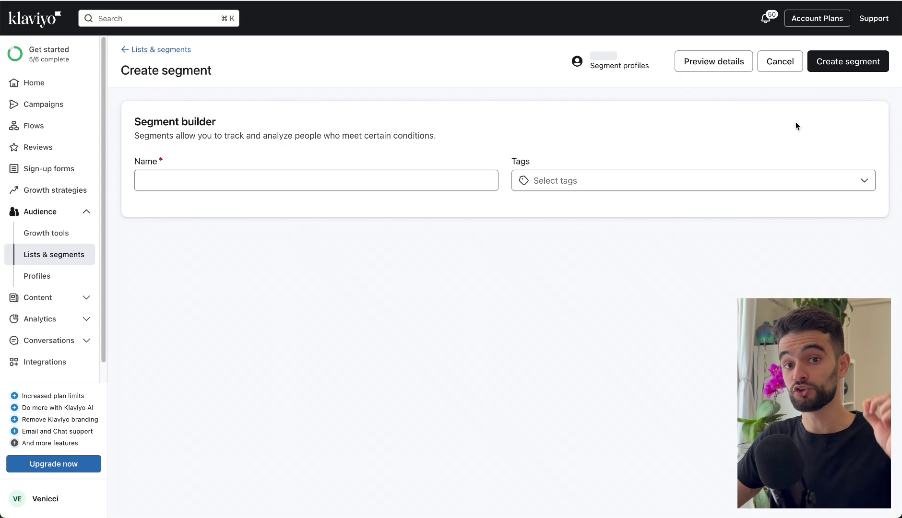
click(377, 173)
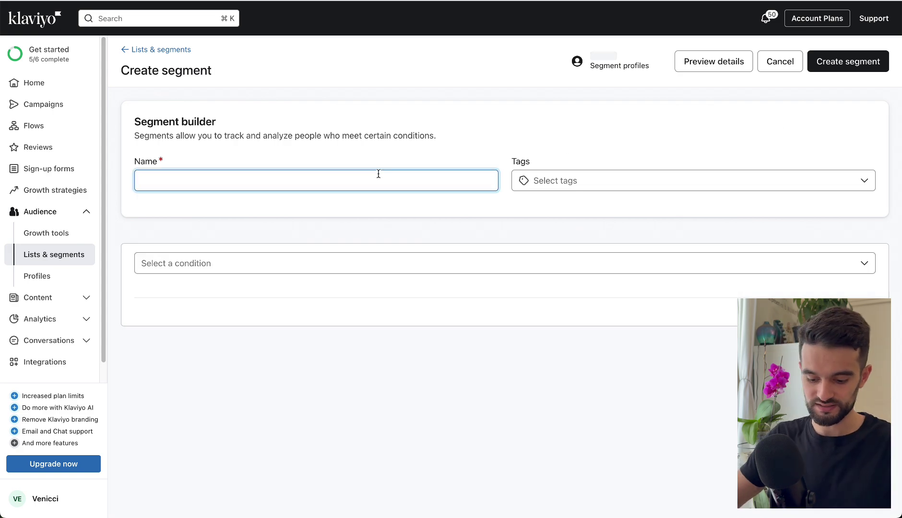
text(all prospects)
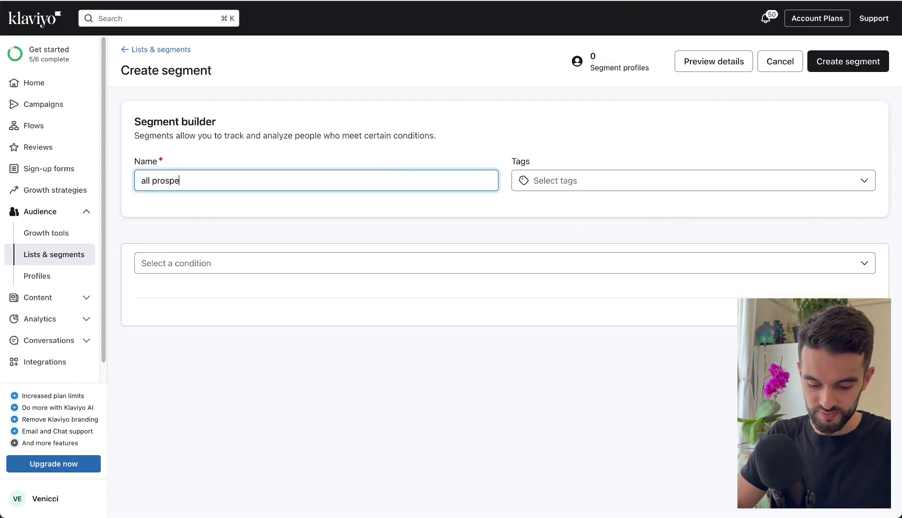
Limit the all prospects segment to people who can receive email marketing and add a blank second condition joined with AND
click(265, 272)
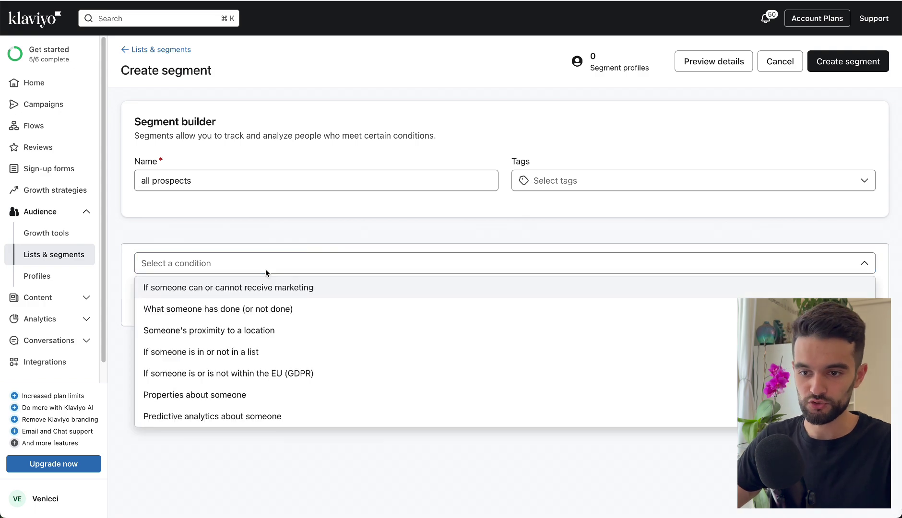
click(263, 286)
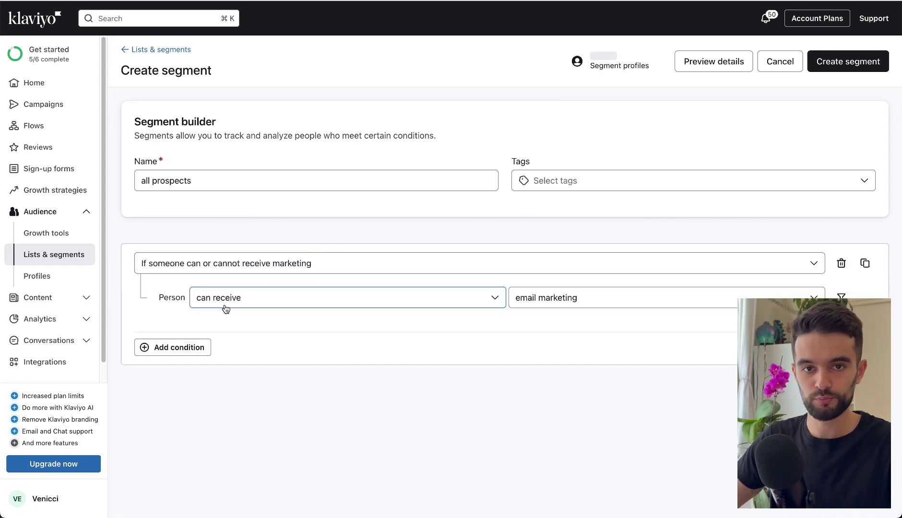
click(156, 350)
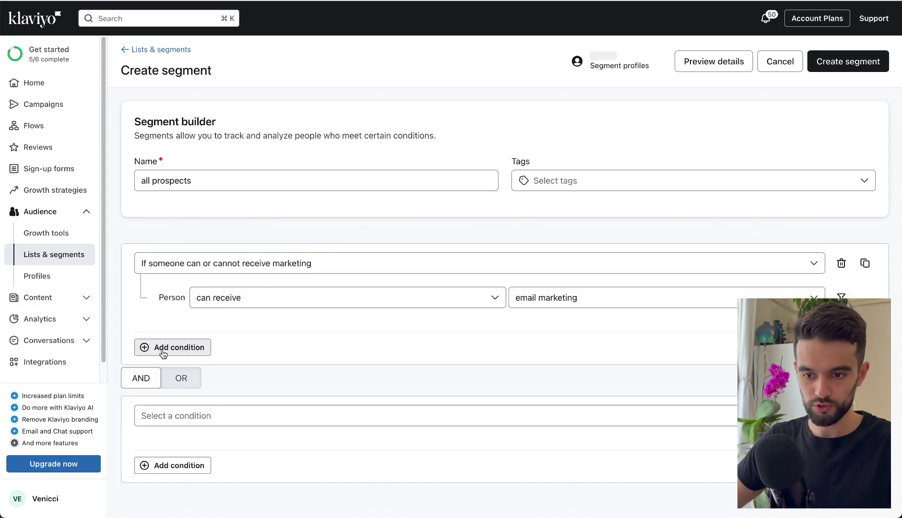
Base the second all prospects condition on what someone has done, using the Placed Order event
click(205, 411)
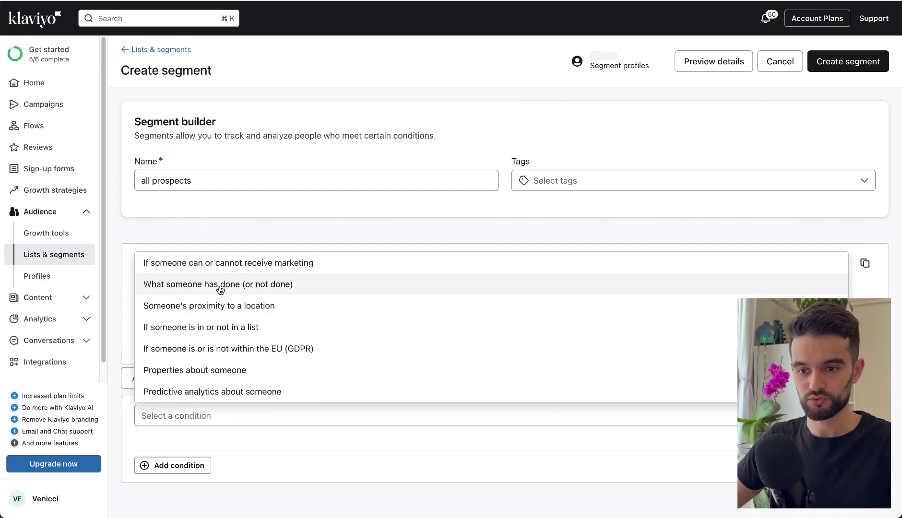
click(229, 288)
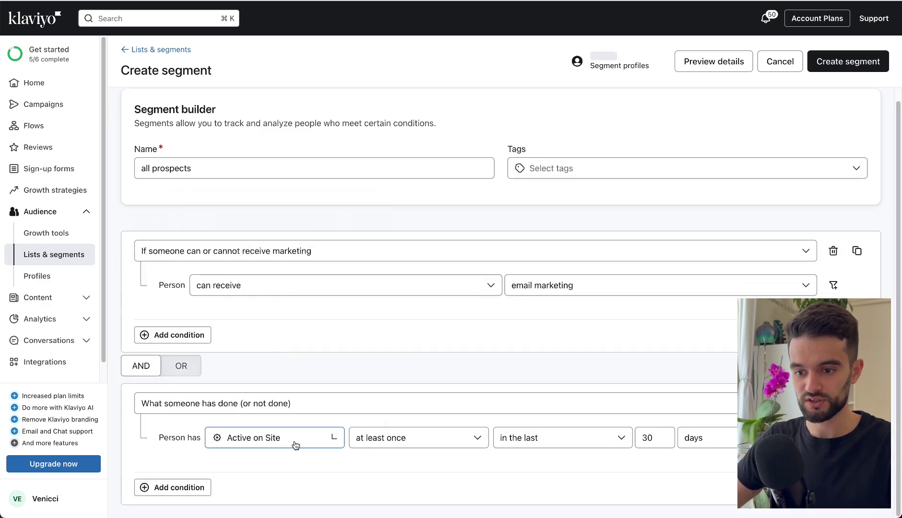
click(294, 441)
scroll(288, 355, down, 10)
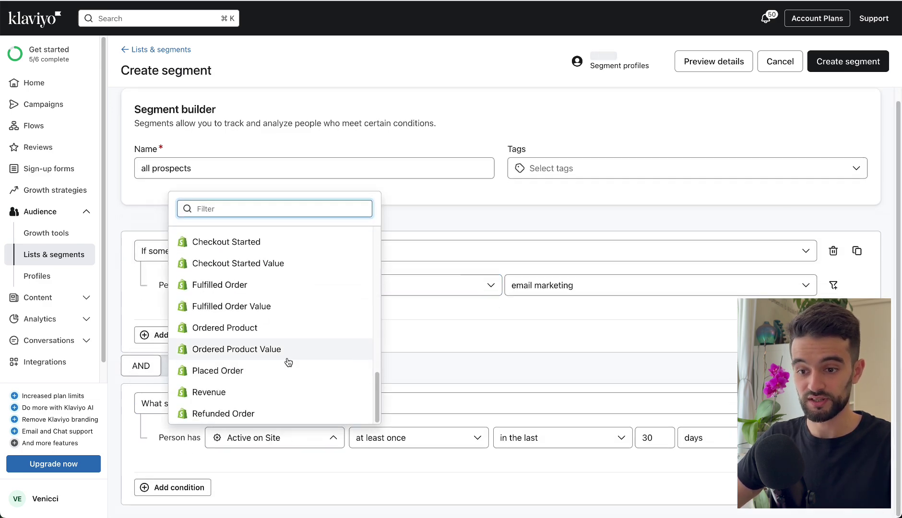
click(245, 372)
Set the Placed Order condition to zero times over all time and create the all prospects segment
click(437, 442)
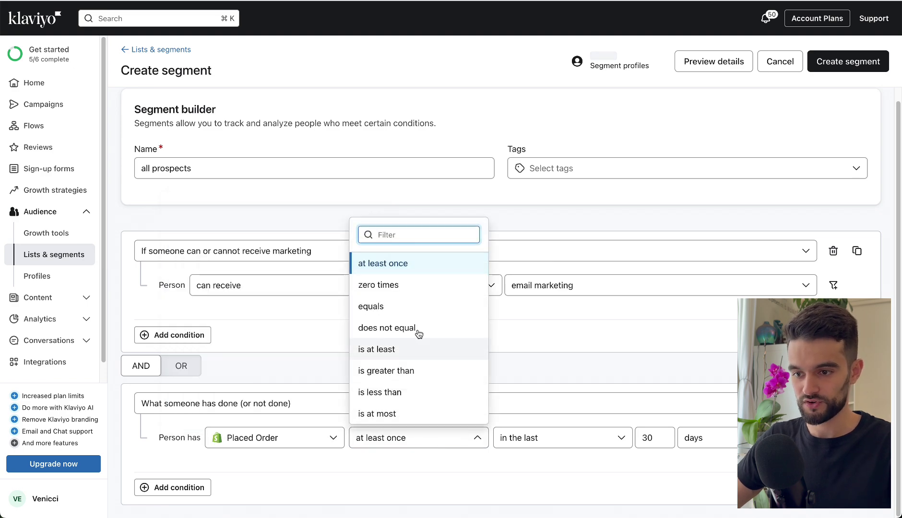
click(392, 287)
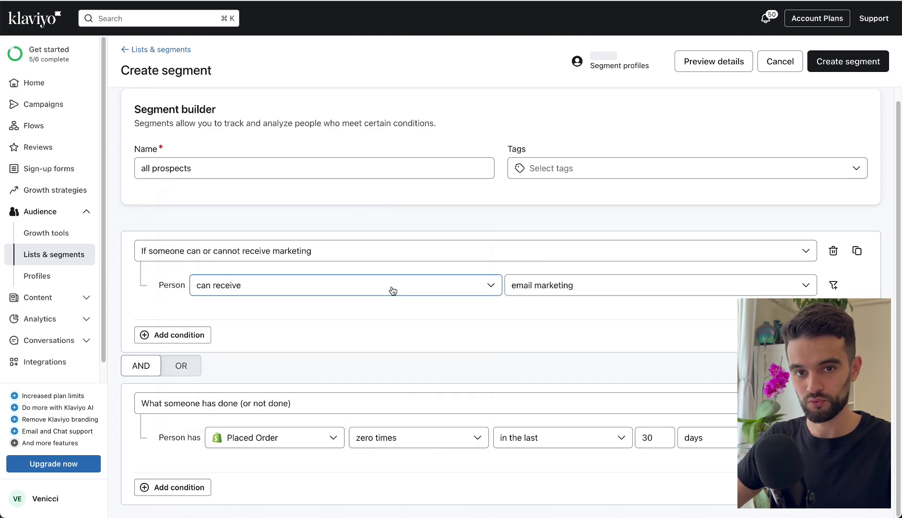
click(540, 436)
click(544, 412)
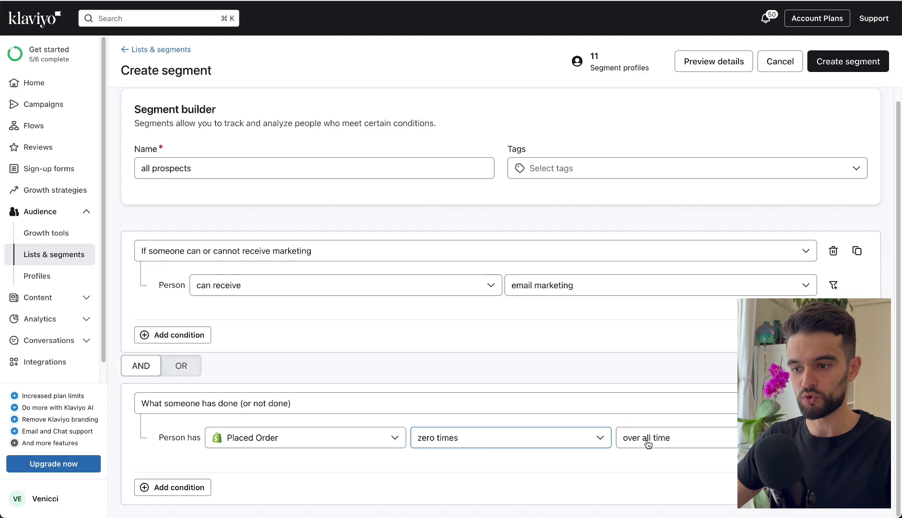
click(833, 64)
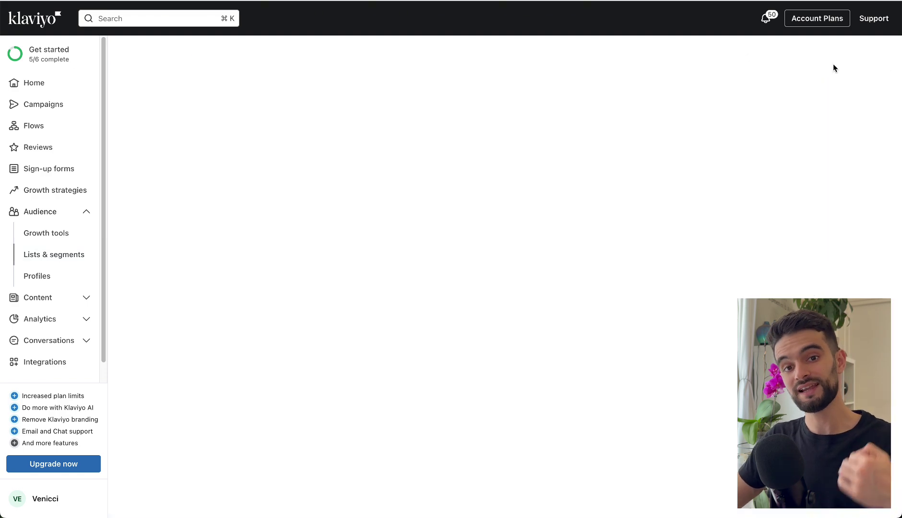
click(137, 50)
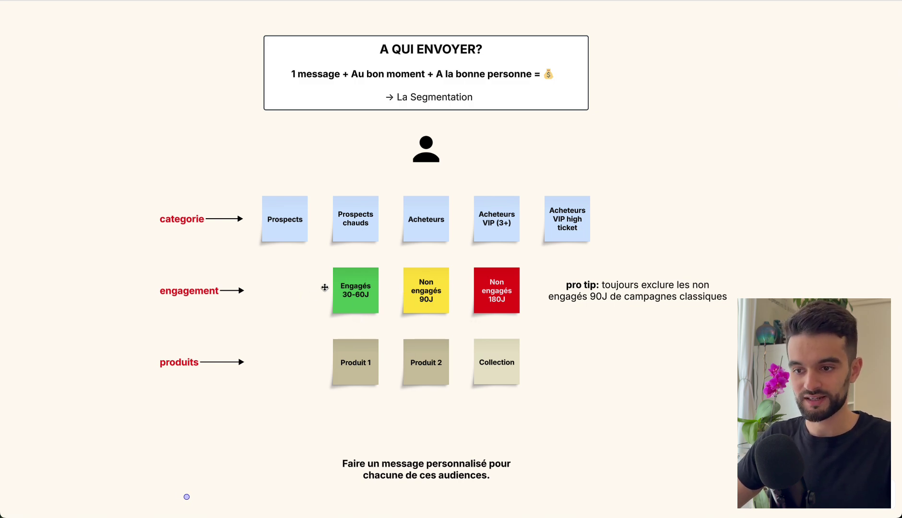
Switch to the segmentation whiteboard and examine the engagement notes for engaged 30-60J, non-engaged 90J and non-engaged 180J contacts
click(354, 294)
click(492, 295)
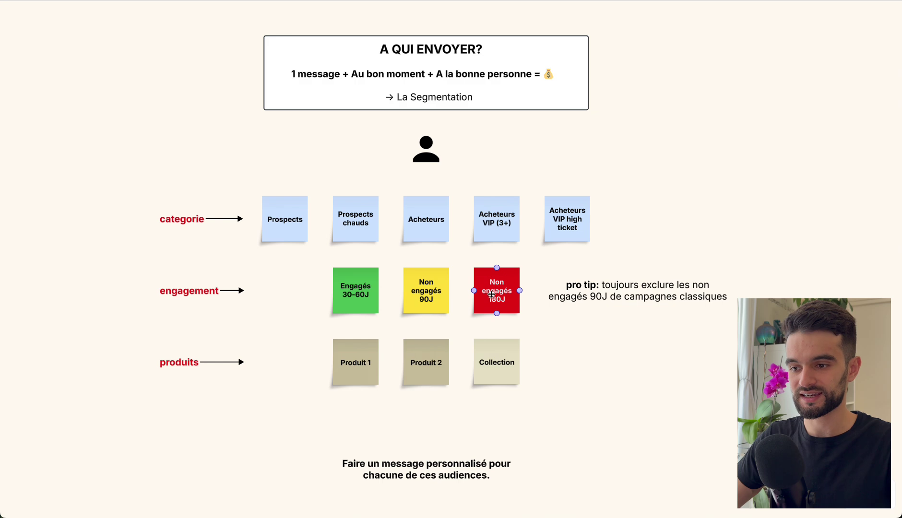
click(420, 293)
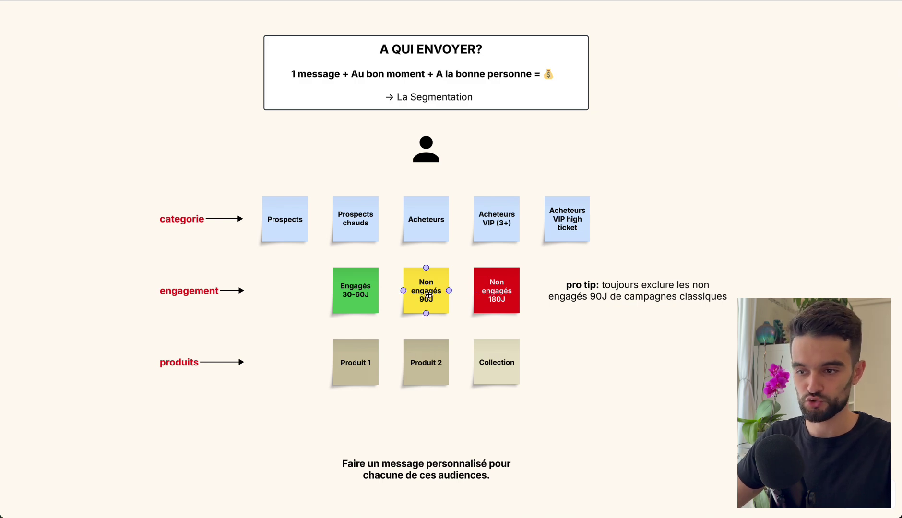
click(526, 293)
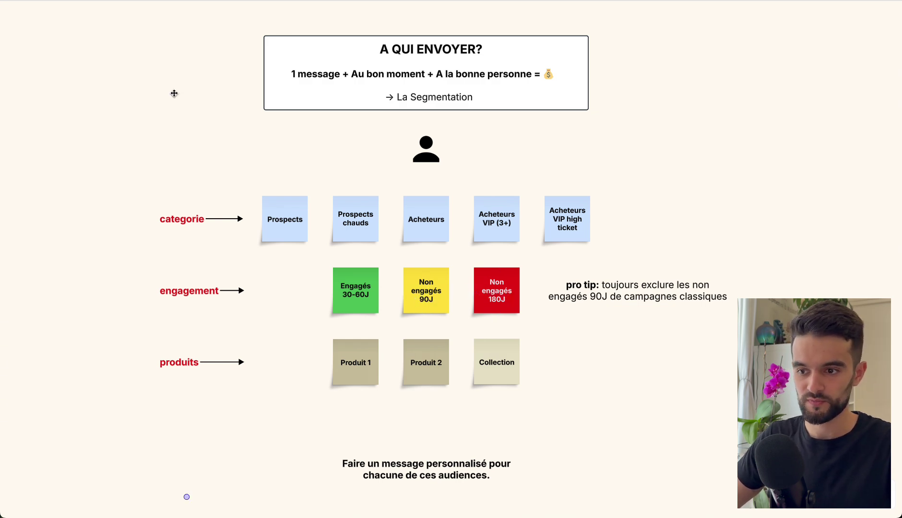
click(425, 303)
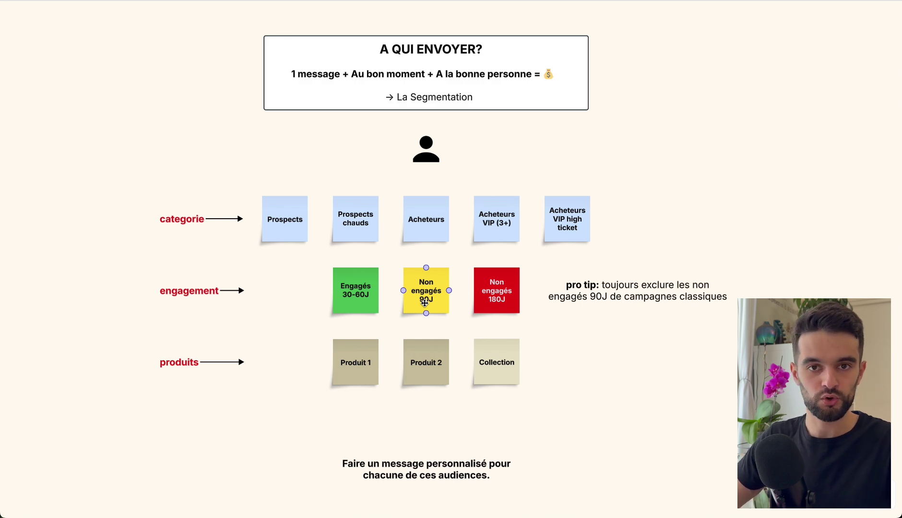
click(369, 300)
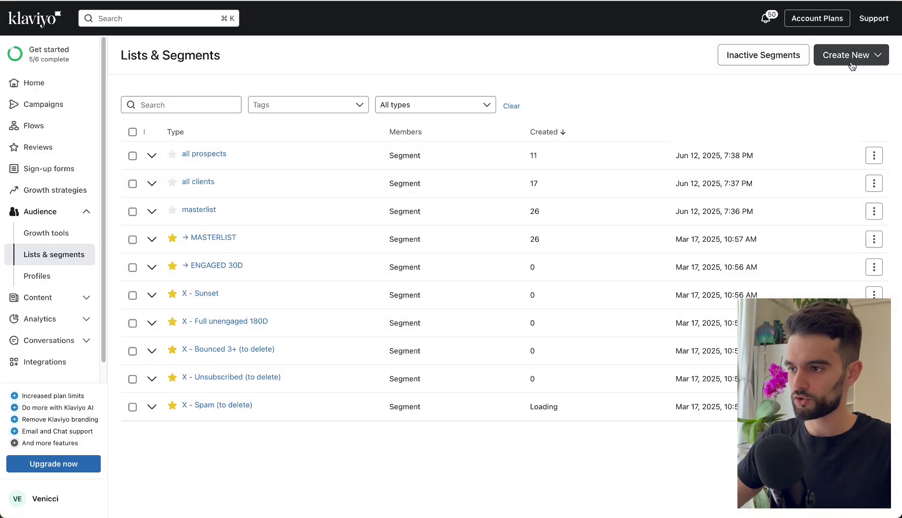
Switch back to Klaviyo, start another new segment from the lists and segments overview and name it "engagés 30J"
click(851, 63)
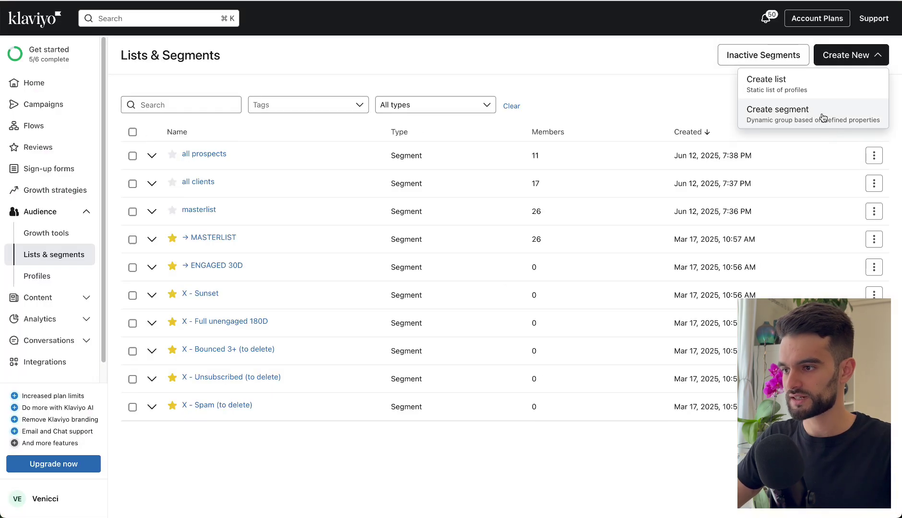
click(823, 116)
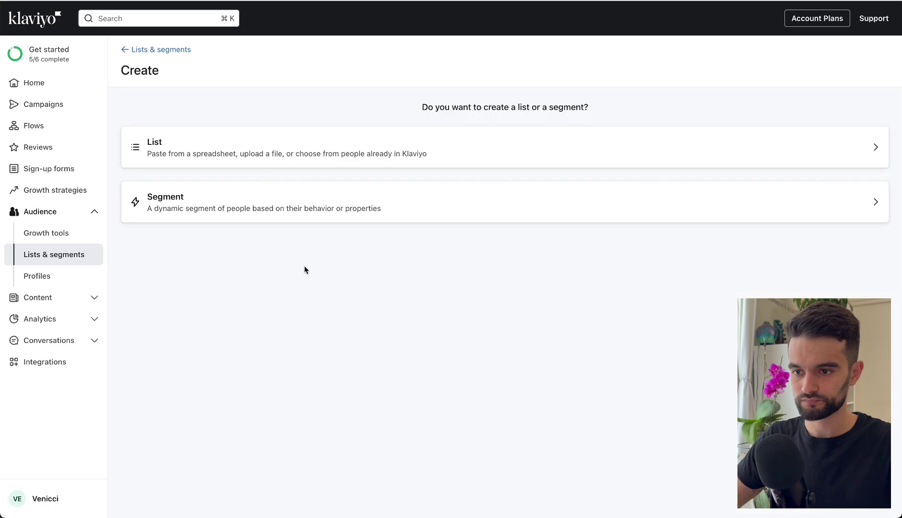
click(232, 191)
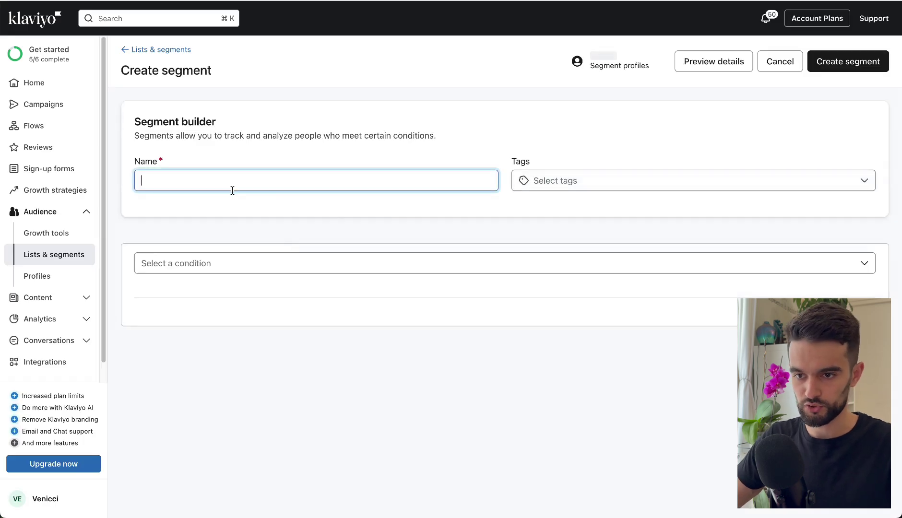
text(engagés )
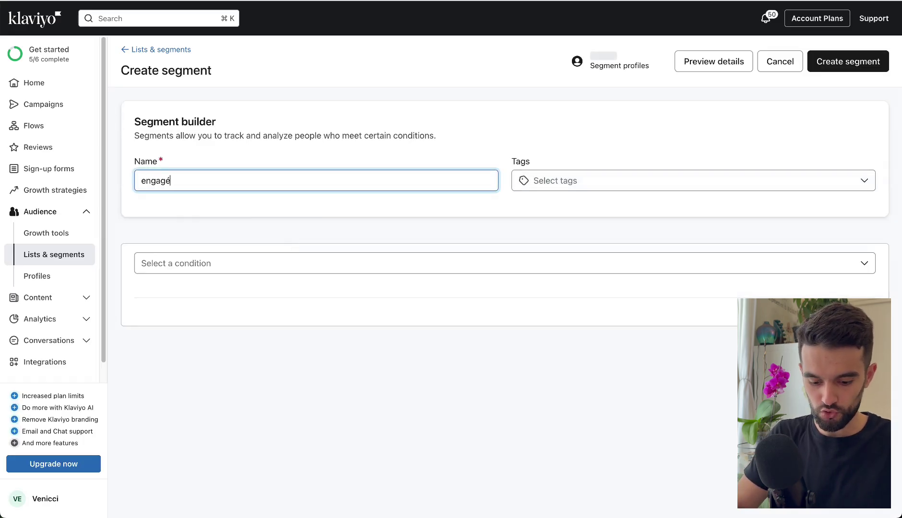
text(30J)
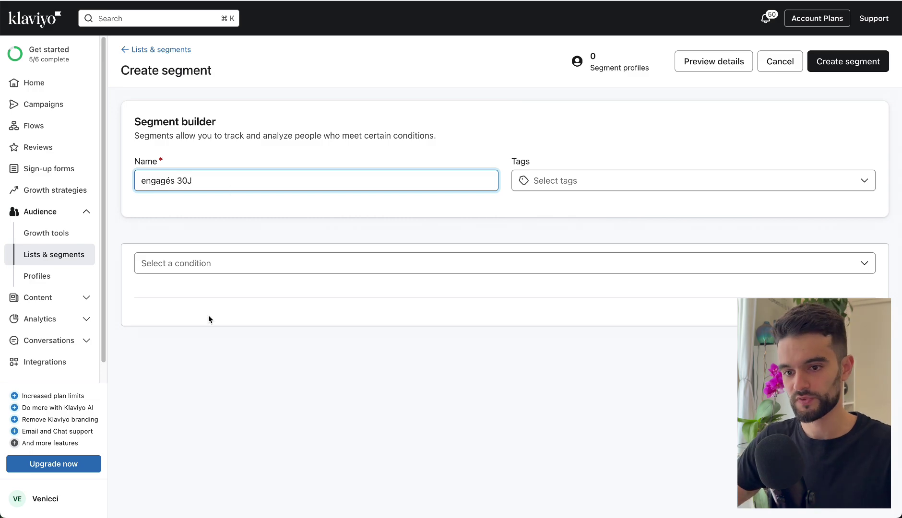
Limit the engagés 30J segment to people who can receive email marketing and add a blank second condition joined with AND
click(208, 271)
click(211, 288)
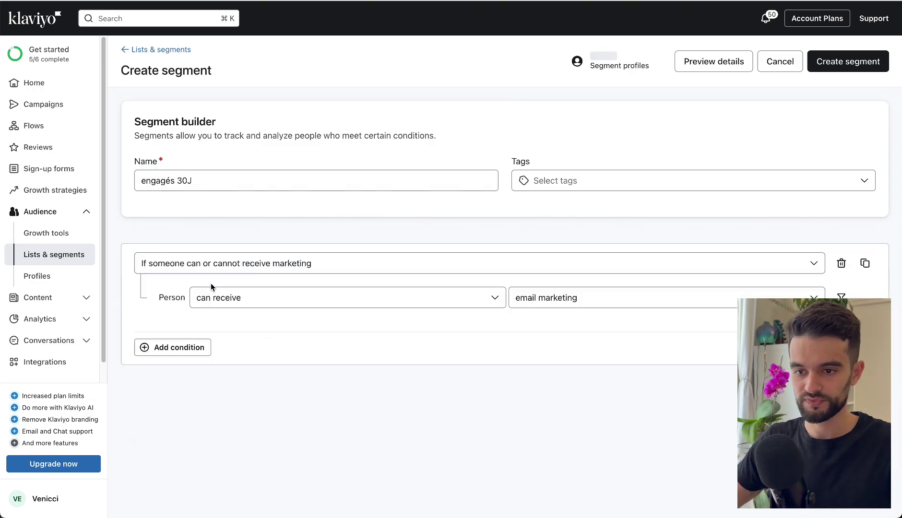
click(170, 349)
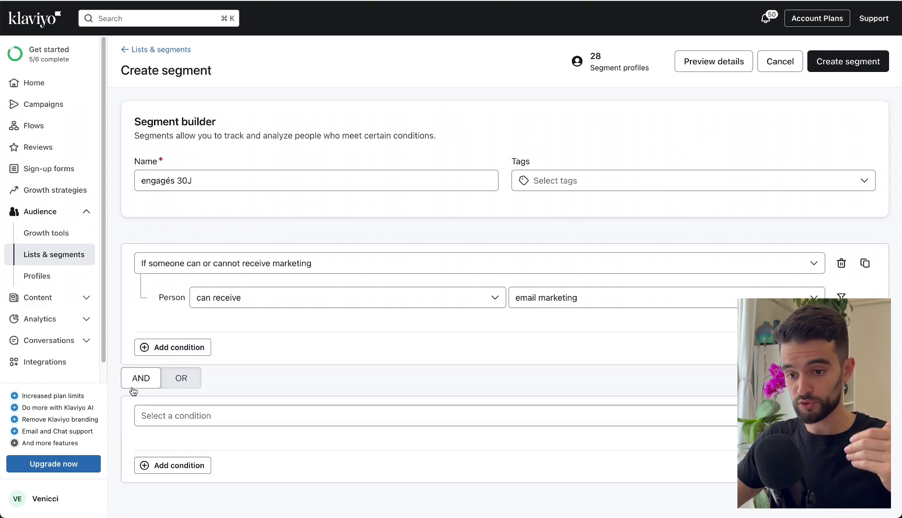
Define the second condition as having done Opened Email at least once in the last 30 days
click(166, 421)
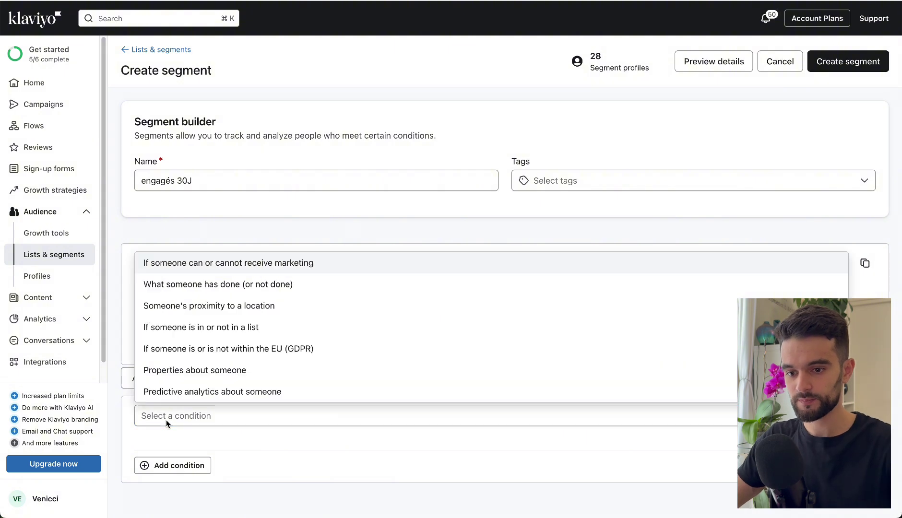
click(236, 292)
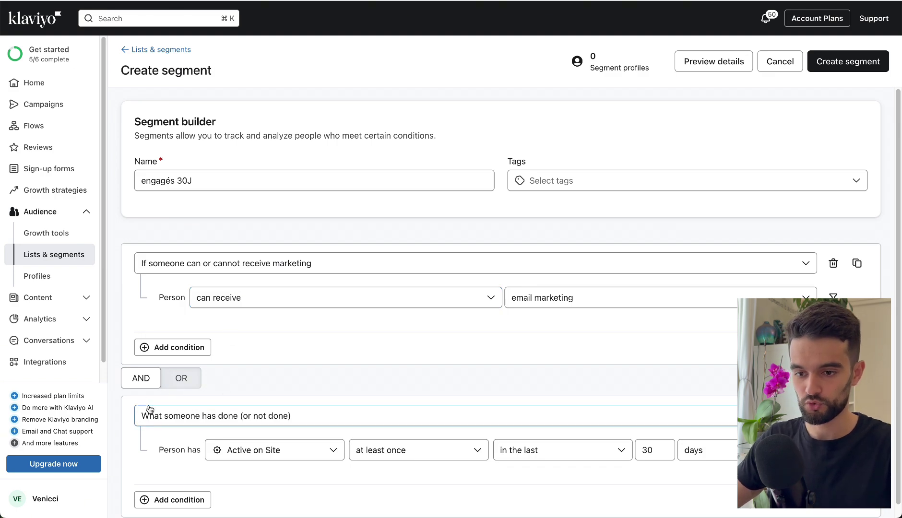
scroll(256, 407, down, 1)
click(260, 436)
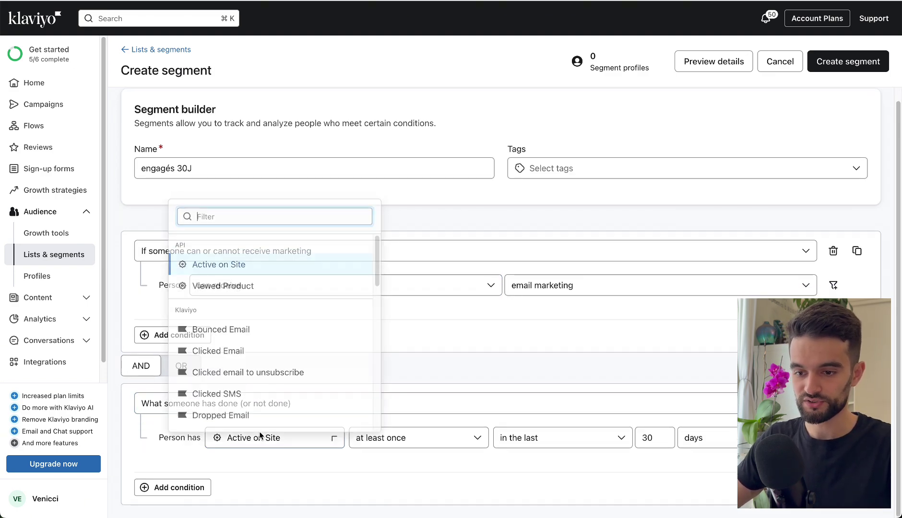
drag(377, 269, 379, 284)
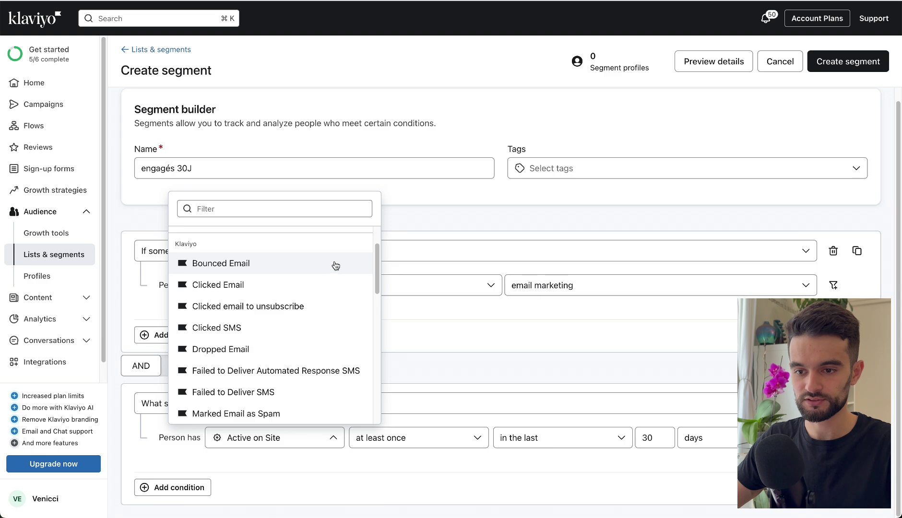
drag(377, 259, 374, 291)
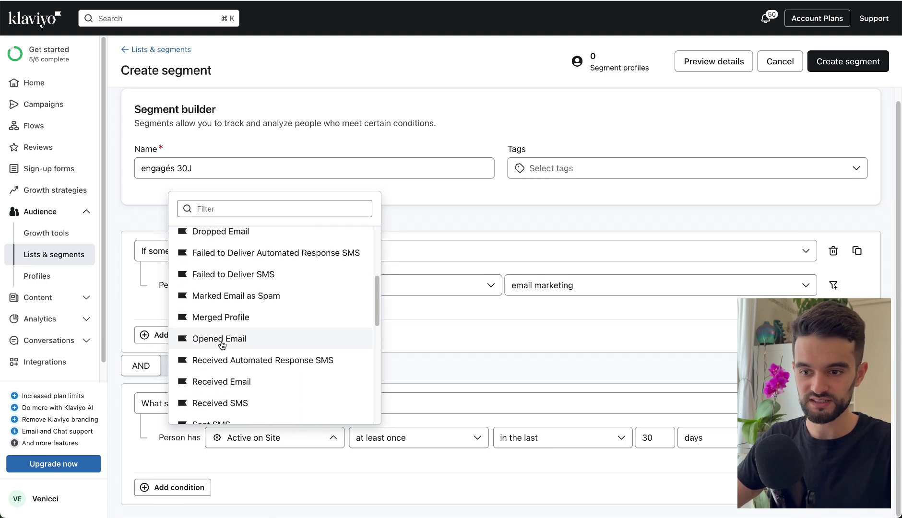
click(221, 342)
click(389, 438)
click(402, 441)
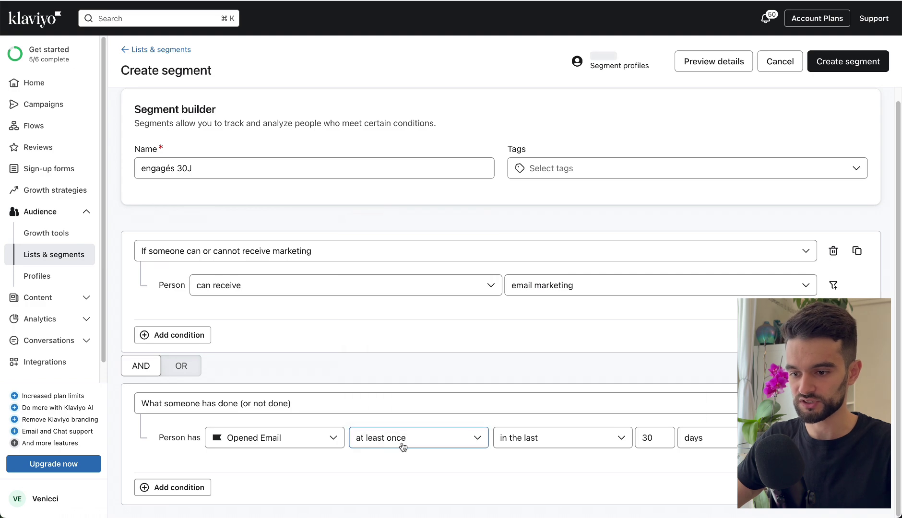
click(646, 440)
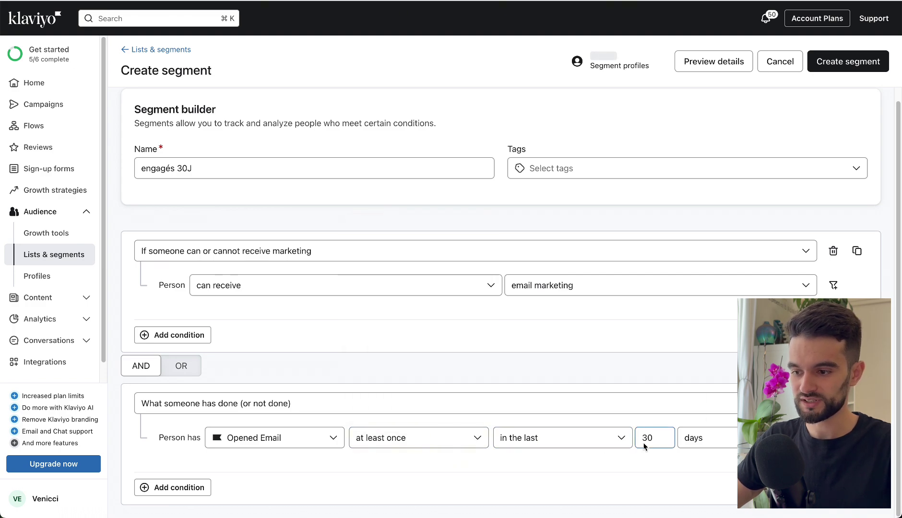
click(601, 479)
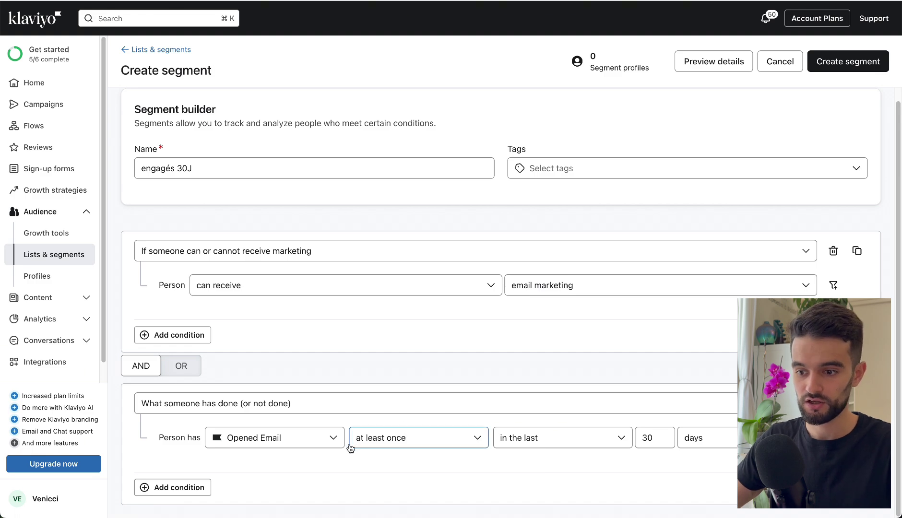
Add an OR alternative beneath the Opened Email condition: Clicked Email at least once in the last 30 days
click(167, 487)
scroll(159, 485, down, 2)
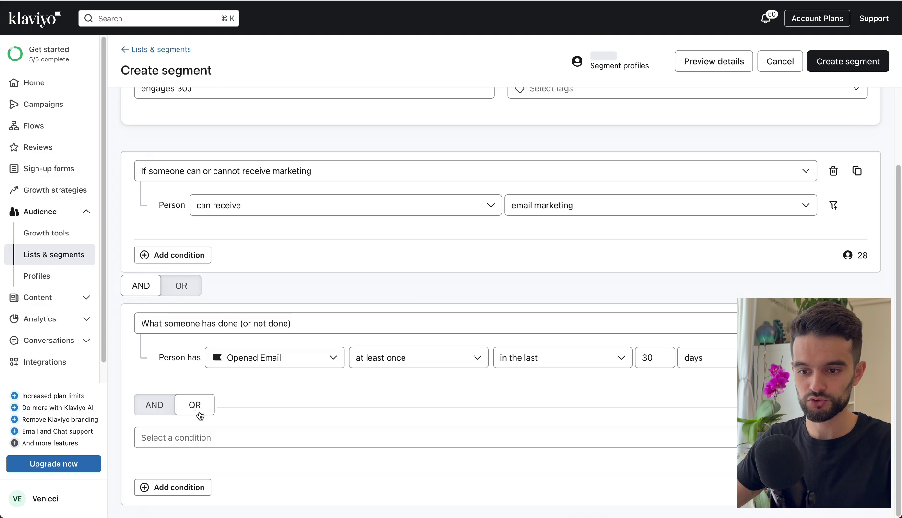
click(241, 437)
click(218, 306)
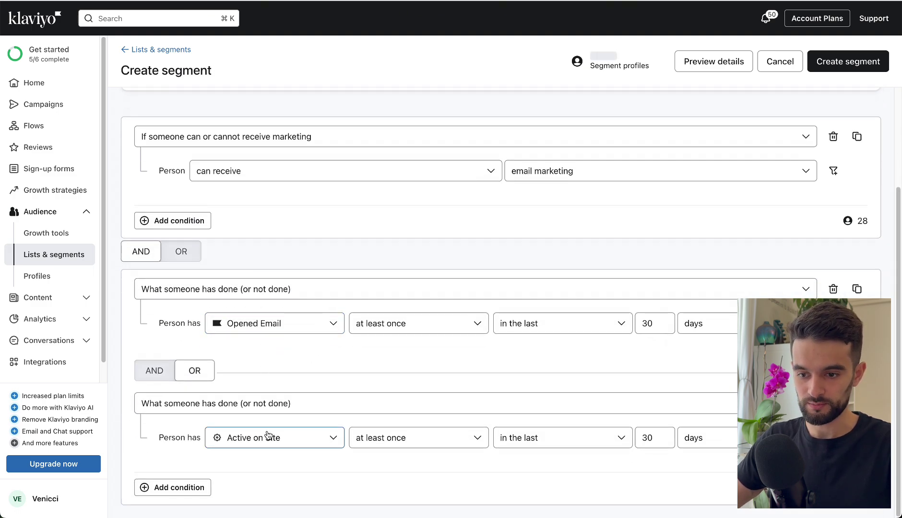
click(270, 438)
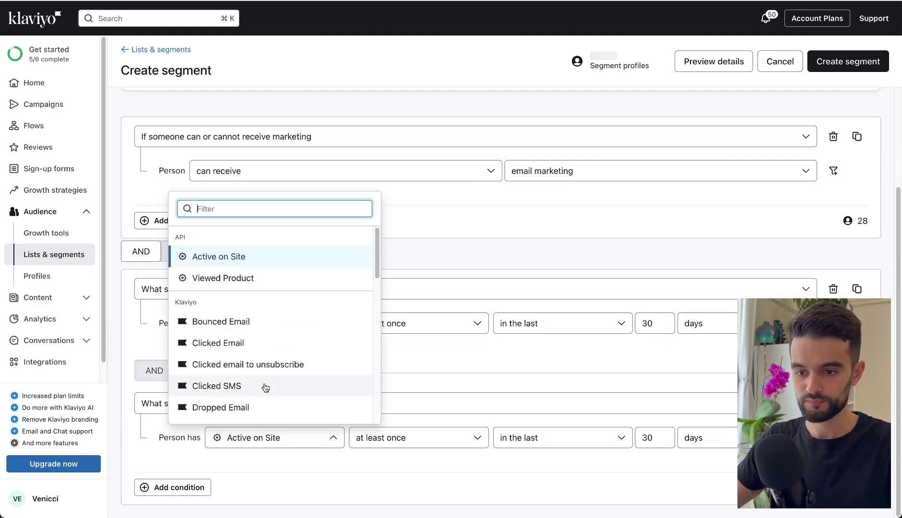
click(232, 346)
click(661, 442)
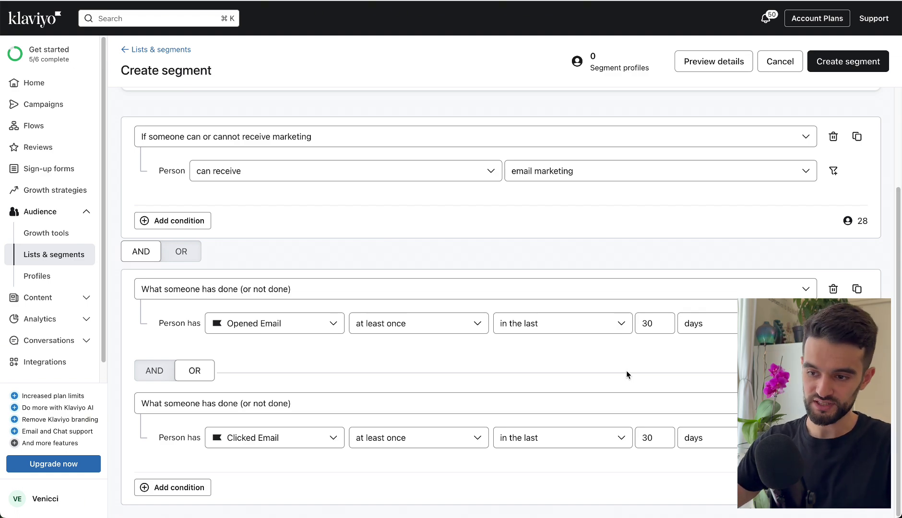
Create the engagés 30J segment and start another new segment from the lists and segments overview
click(875, 63)
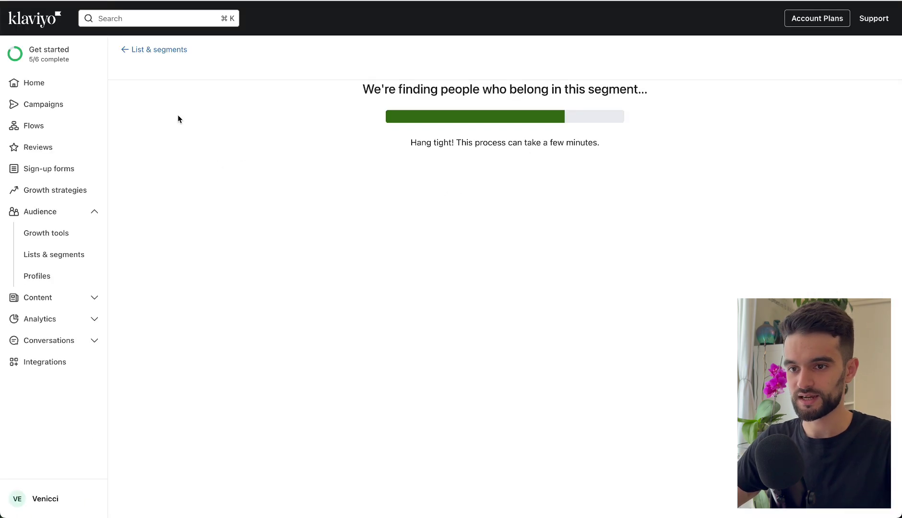
click(136, 51)
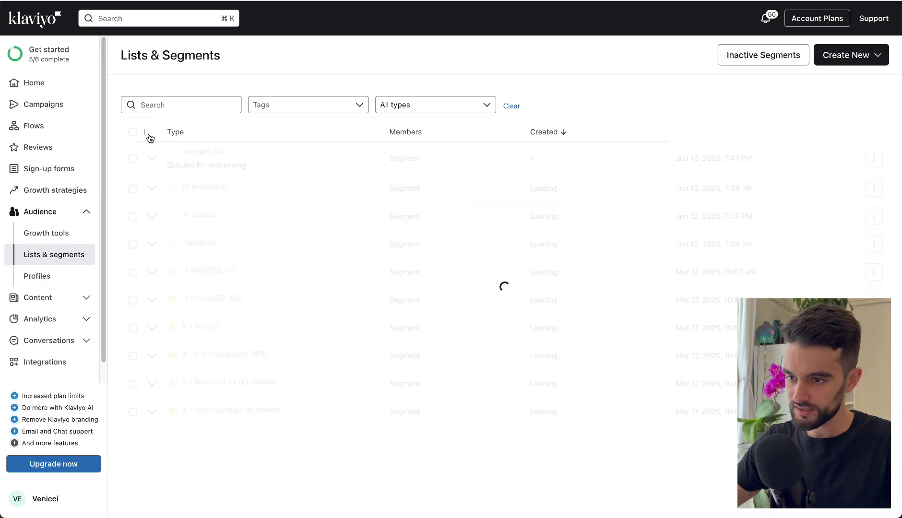
click(851, 55)
click(817, 110)
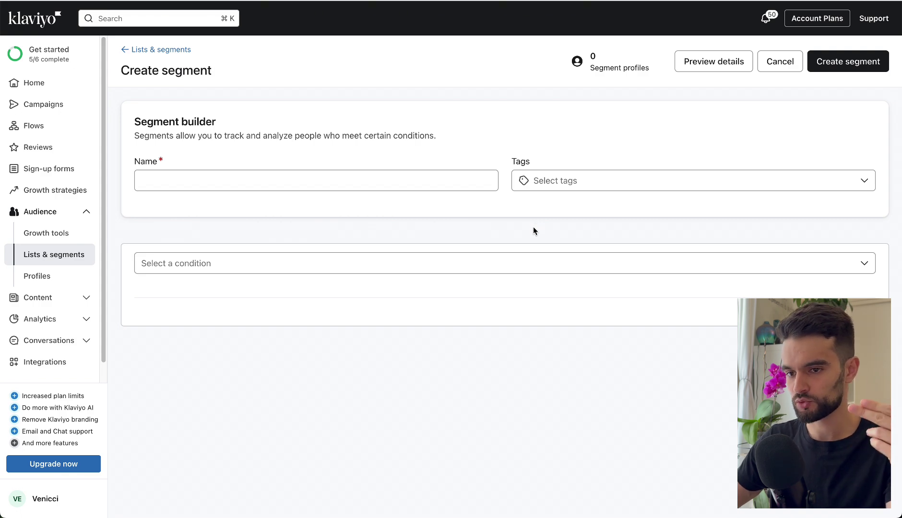
Name the new segment non engagés 90j
click(378, 183)
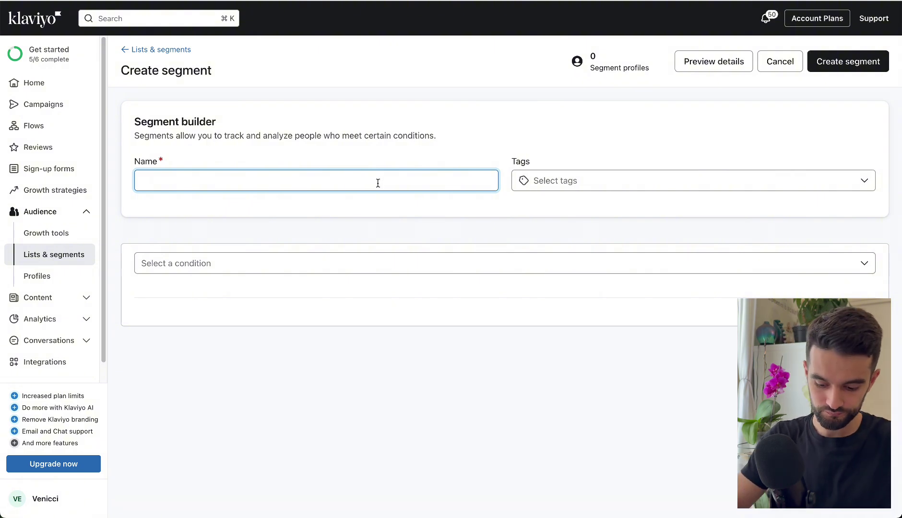
text(non engagés )
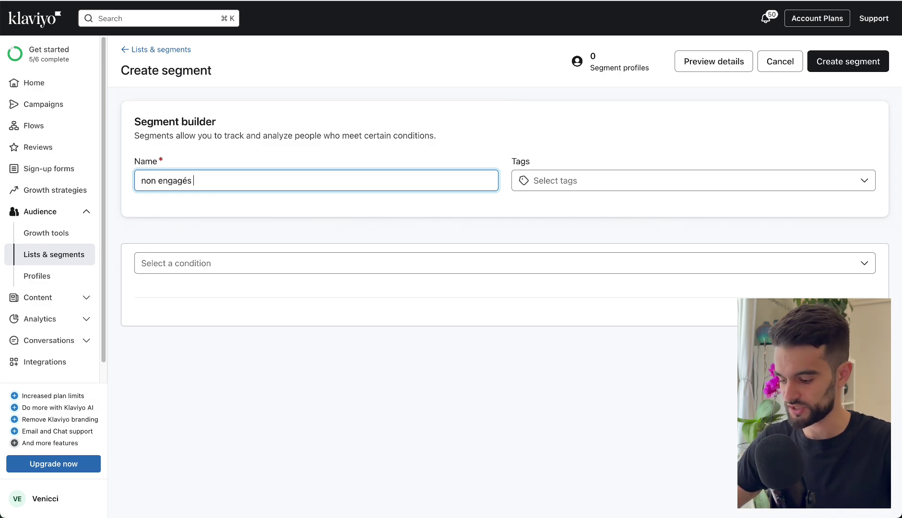
text(90j)
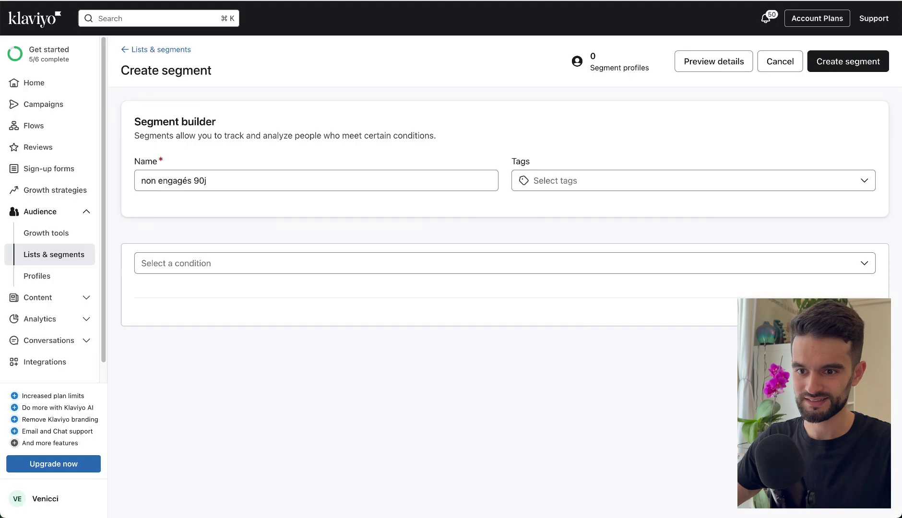
Limit the non engagés 90j segment to people who can receive email marketing and add a blank second condition joined with AND
click(193, 264)
click(194, 267)
click(195, 272)
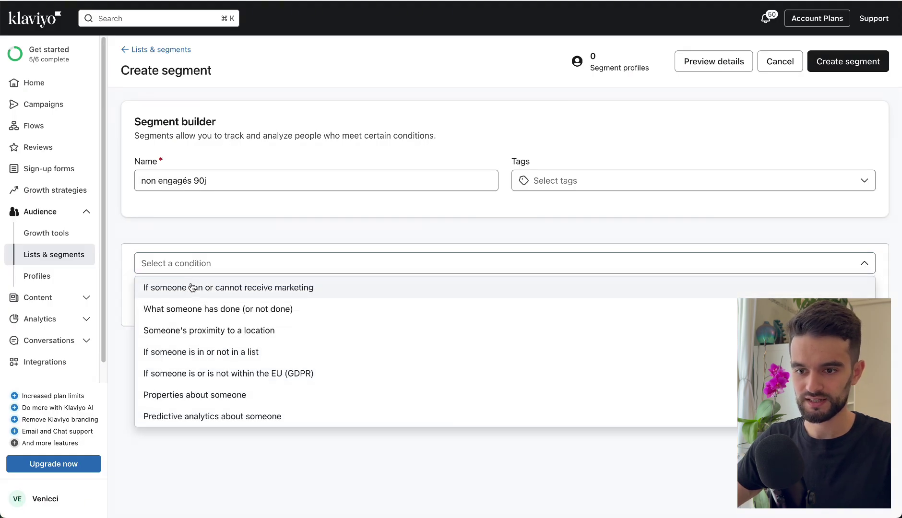
click(192, 287)
click(167, 353)
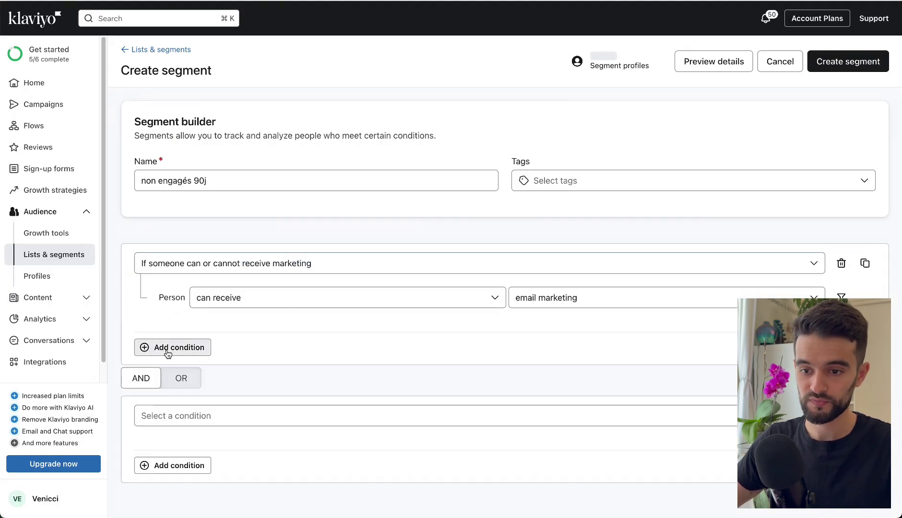
Base the second condition on what someone has done, using the Opened Email metric
click(180, 416)
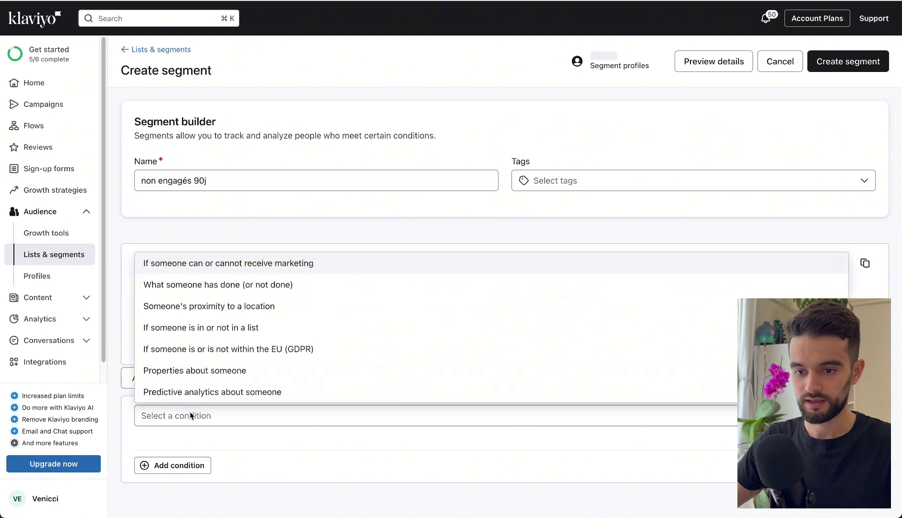
click(197, 284)
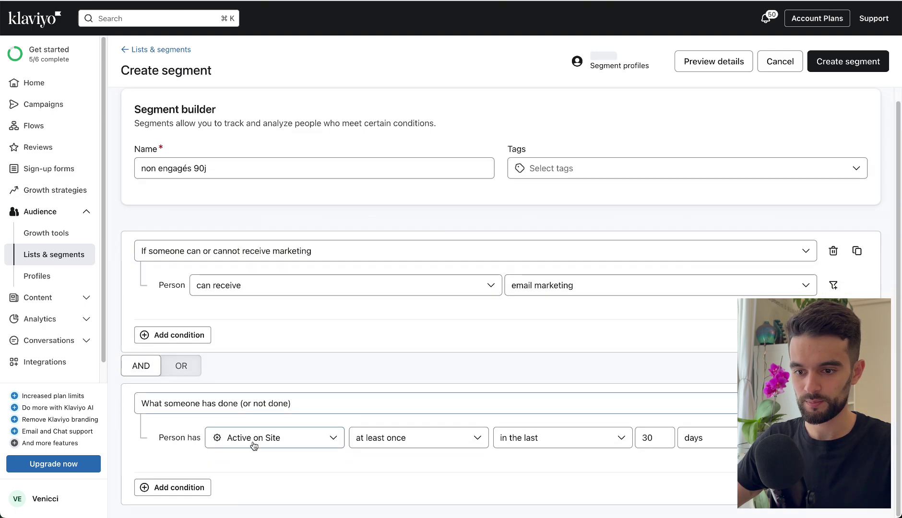
click(255, 446)
scroll(226, 336, down, 2)
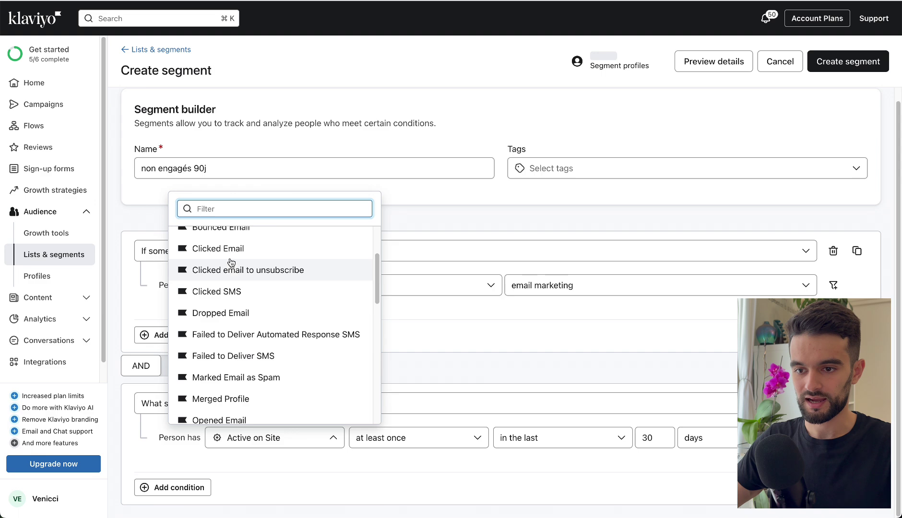
click(230, 248)
click(240, 438)
scroll(230, 341, down, 2)
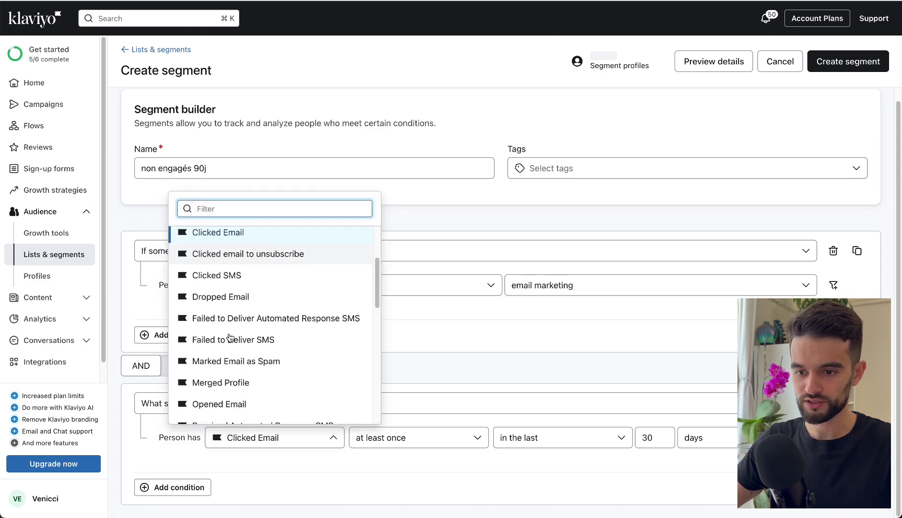
scroll(231, 338, down, 1)
click(235, 395)
Set the Opened Email condition to zero times in the last 90 days
click(395, 443)
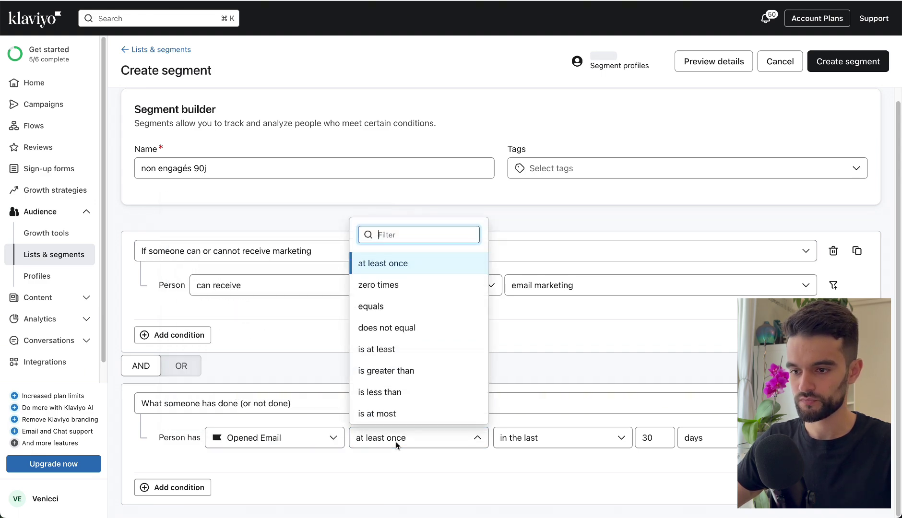
click(387, 288)
double_click(645, 438)
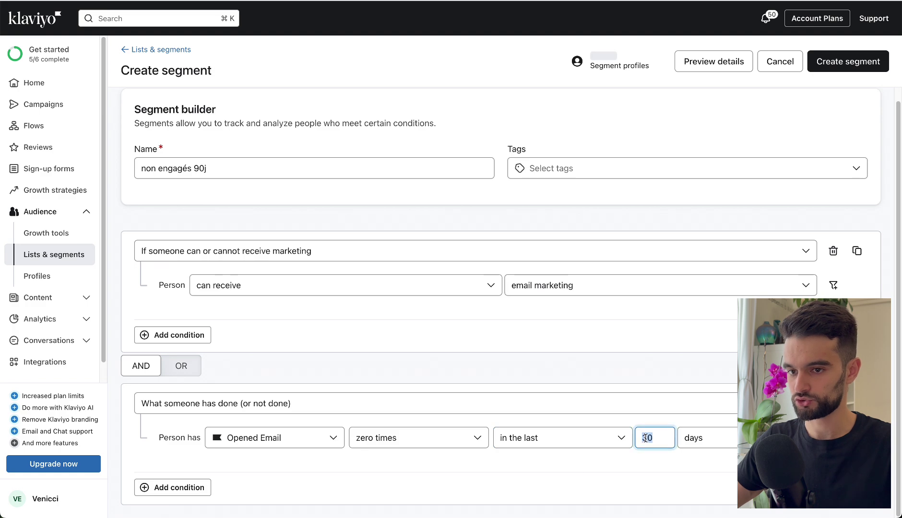
text(90)
click(652, 464)
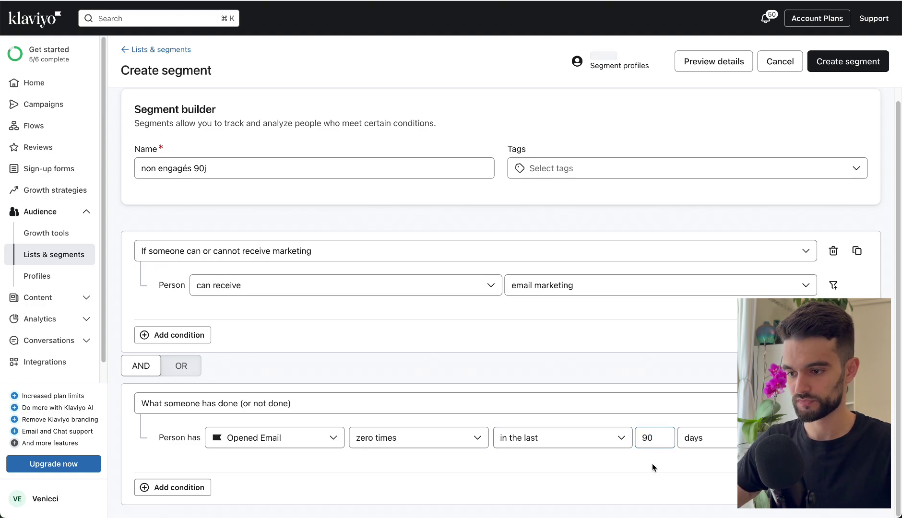
Add a third condition joined with AND, based on what someone has done, using the Clicked Email metric
click(175, 487)
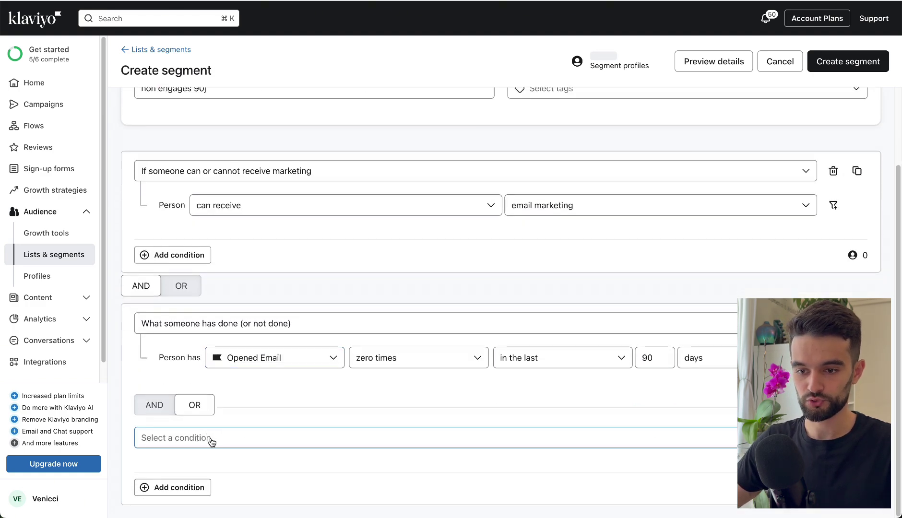
click(154, 405)
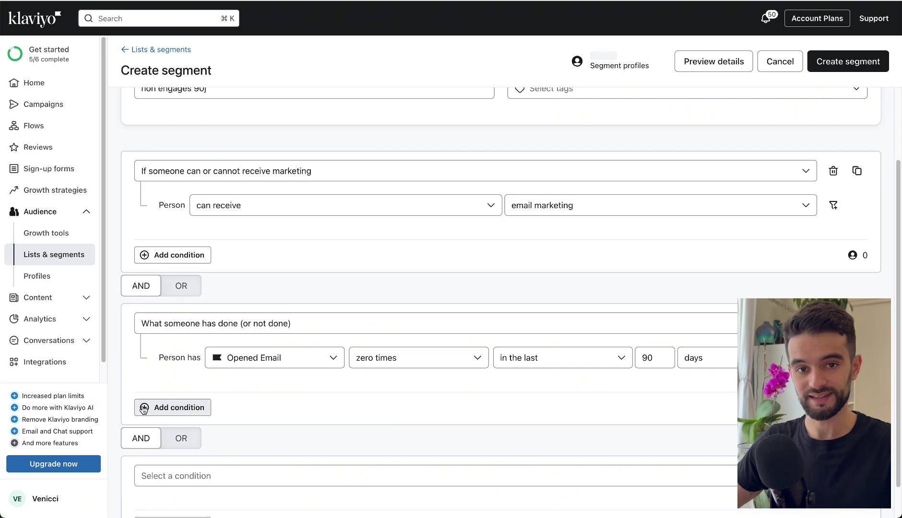
scroll(200, 440, down, 1)
click(209, 436)
click(182, 314)
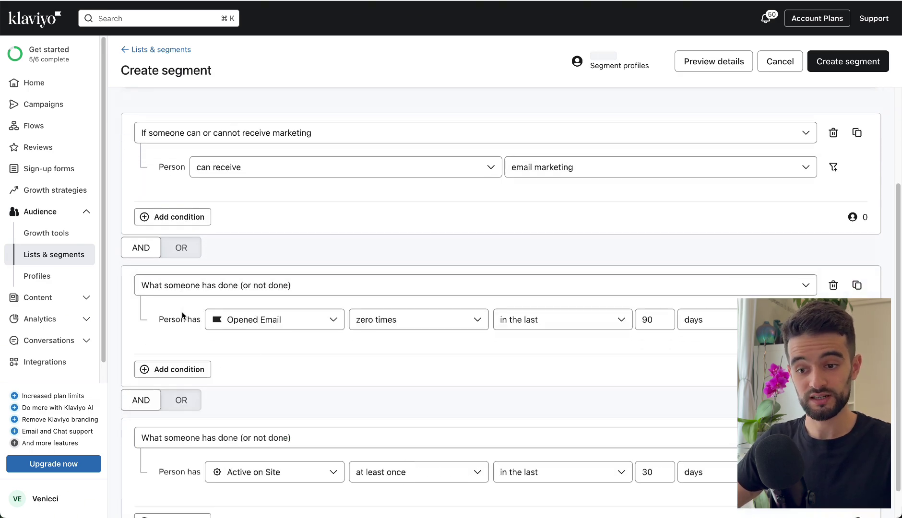
scroll(270, 463, down, 1)
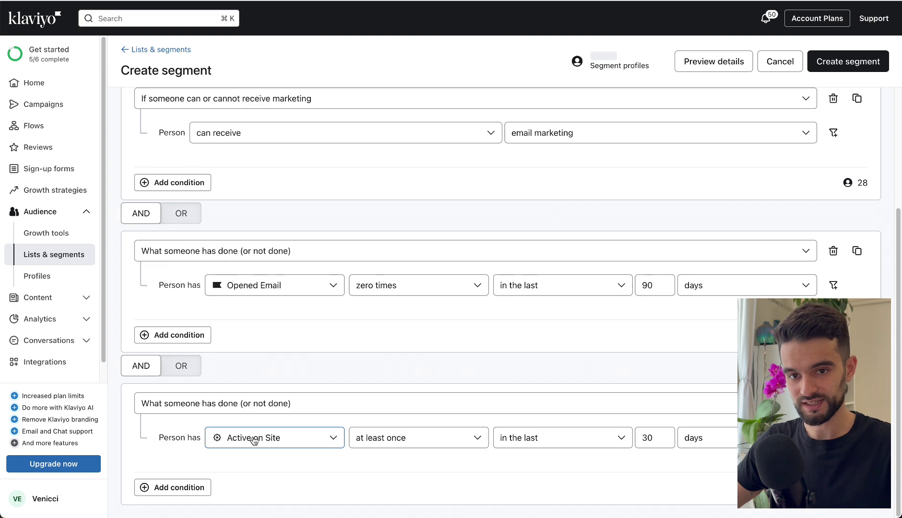
click(255, 441)
click(229, 343)
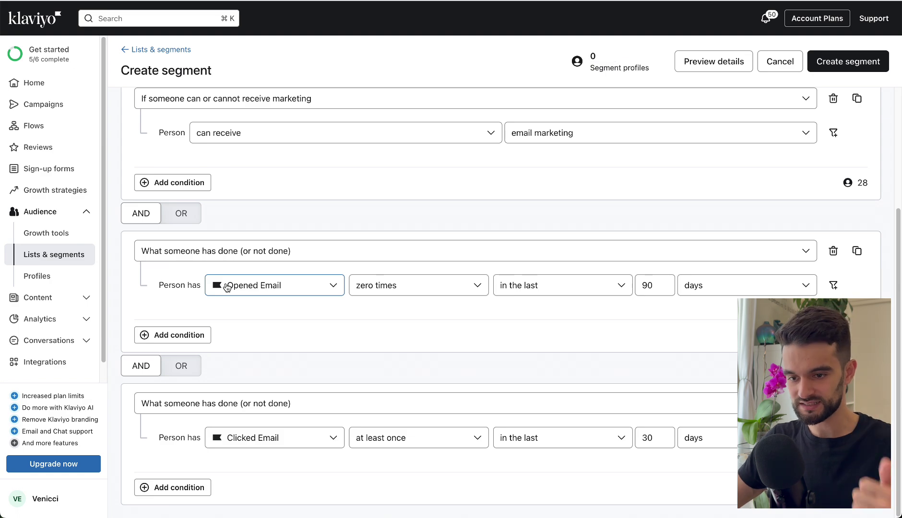
Set the Clicked Email condition to zero times in the last 90 days
click(406, 437)
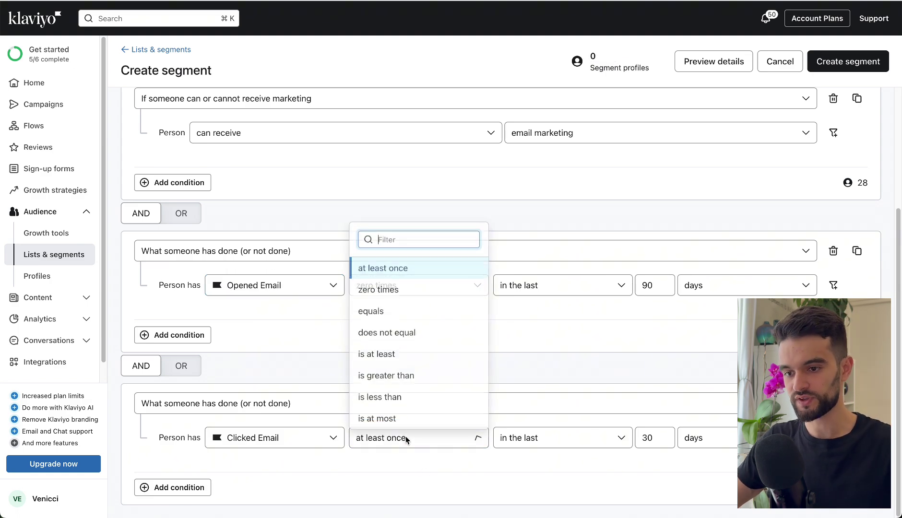
click(391, 285)
double_click(646, 438)
text(90)
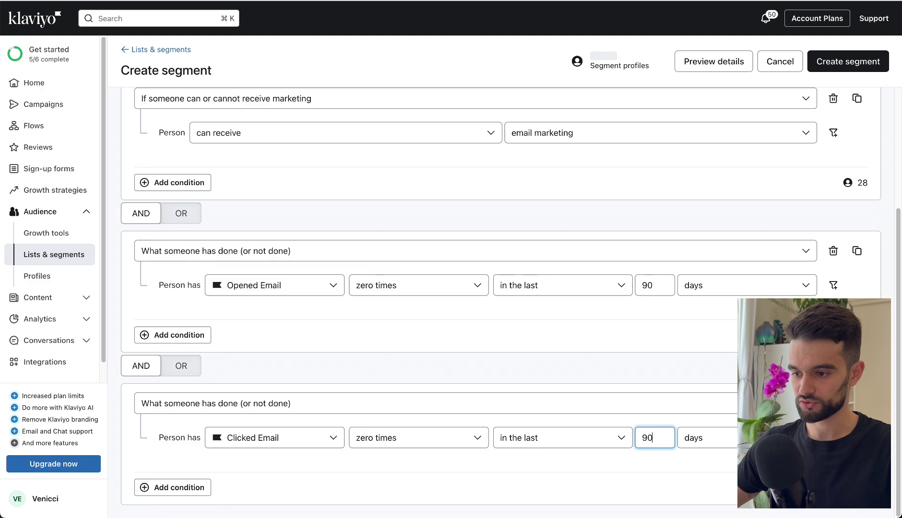
click(647, 505)
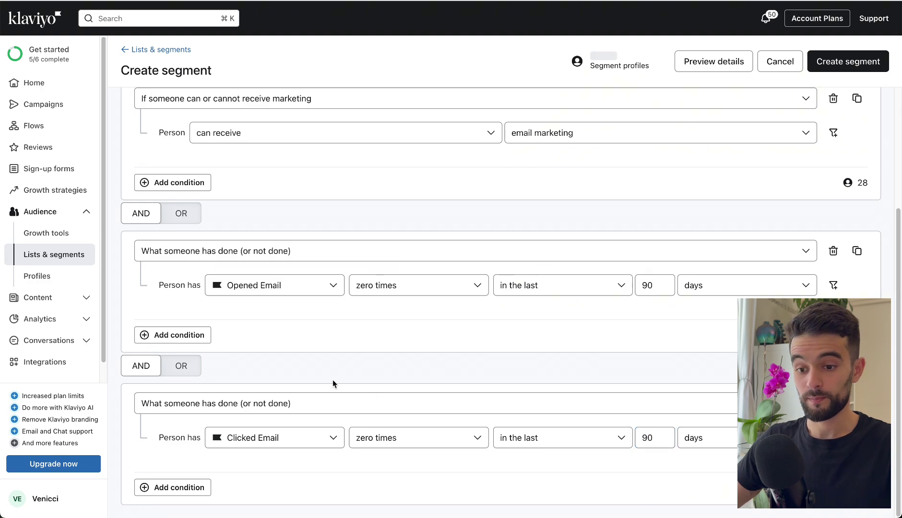
Add a blank fourth condition joined with AND after the Clicked Email condition
click(181, 488)
scroll(262, 403, down, 2)
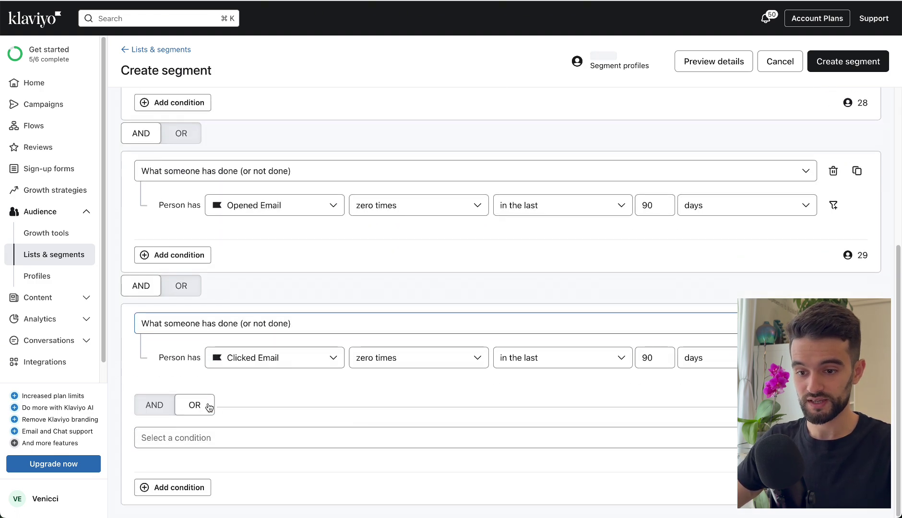
click(153, 405)
scroll(250, 376, down, 1)
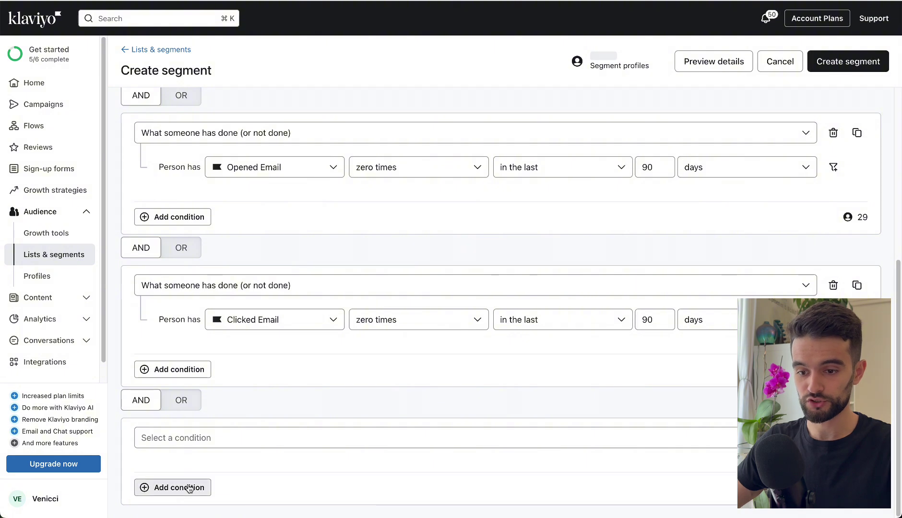
click(173, 488)
scroll(248, 414, down, 2)
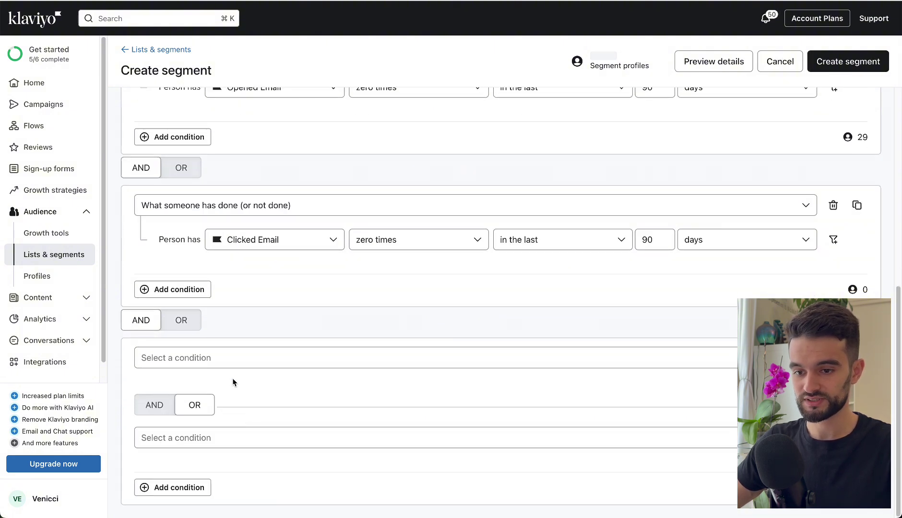
click(154, 405)
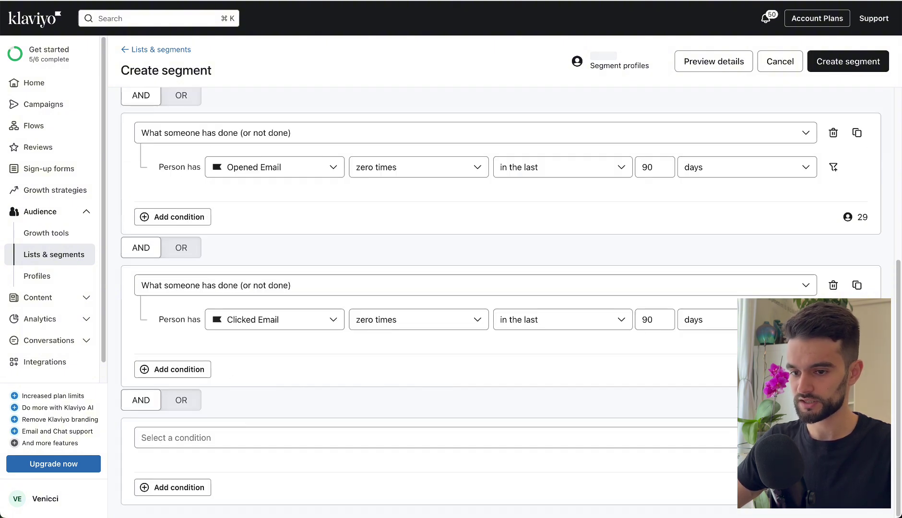
Base the blank fourth condition on Properties about someone, using the Created property
click(252, 435)
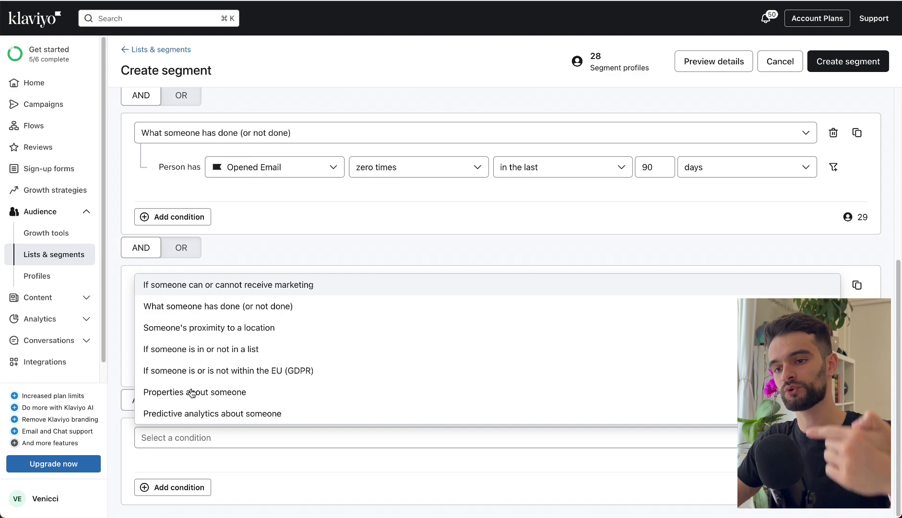
click(396, 202)
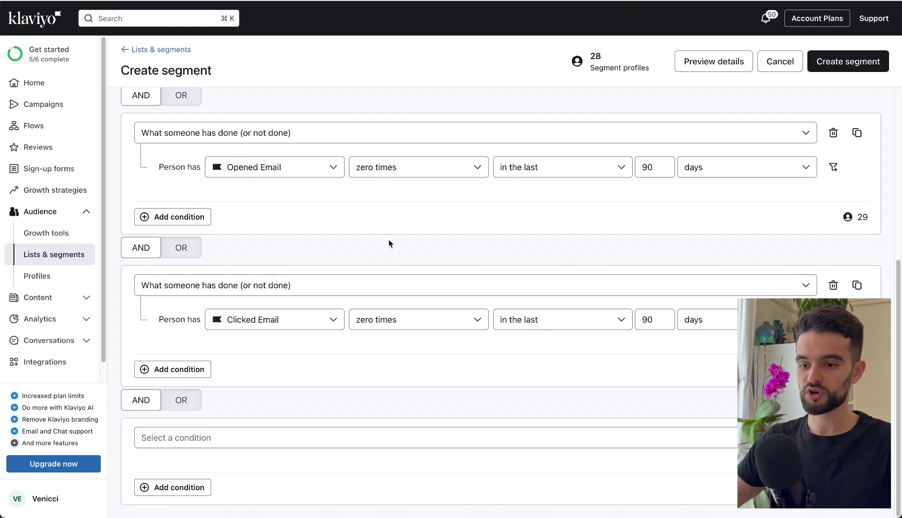
click(230, 444)
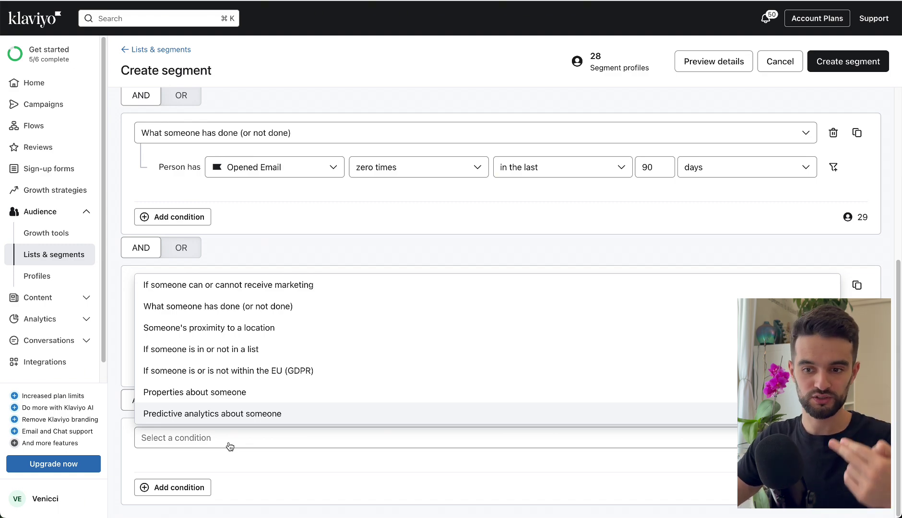
click(233, 443)
click(235, 440)
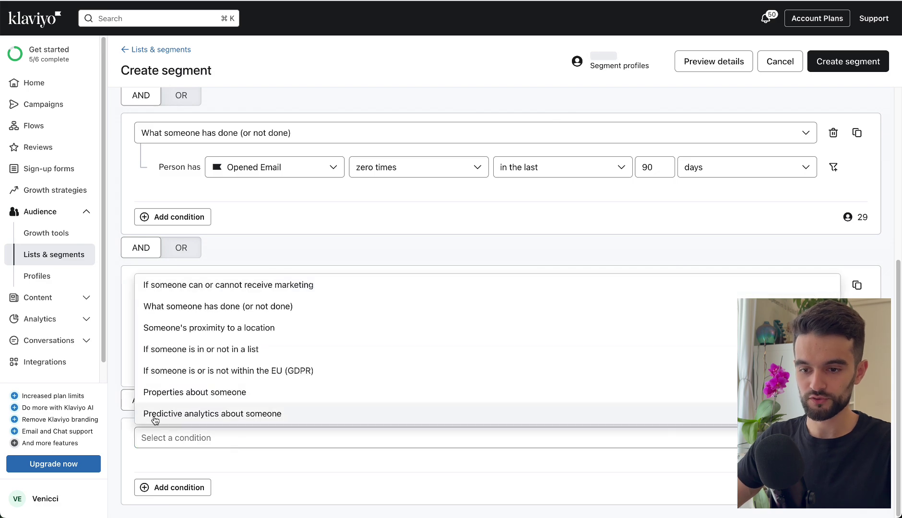
click(192, 392)
scroll(270, 381, down, 1)
click(269, 437)
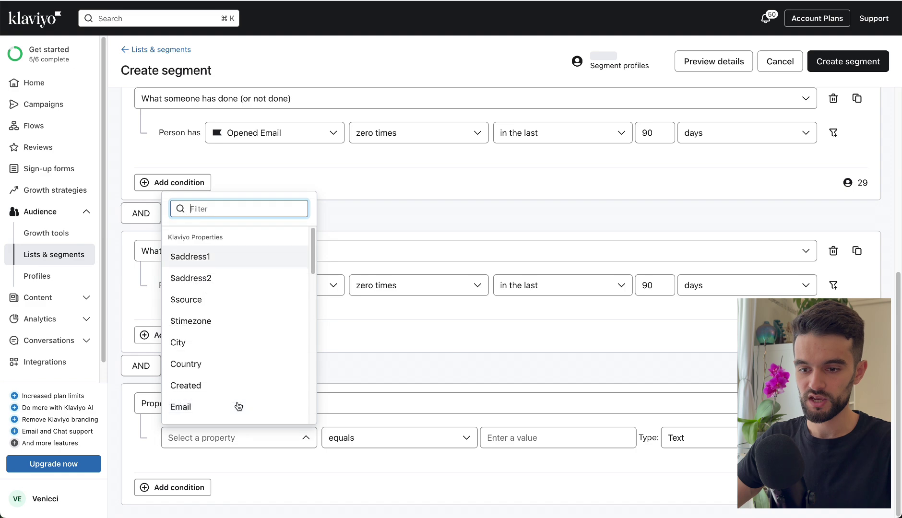
scroll(238, 398, down, 1)
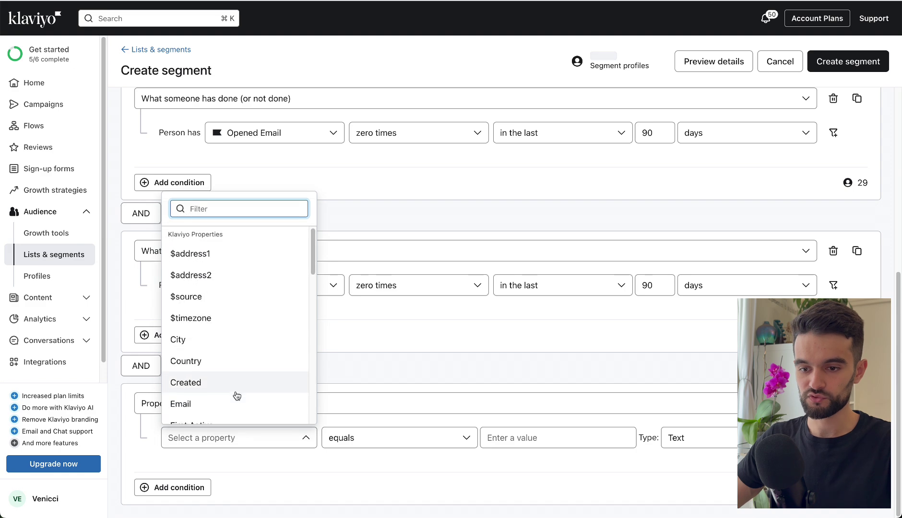
click(210, 379)
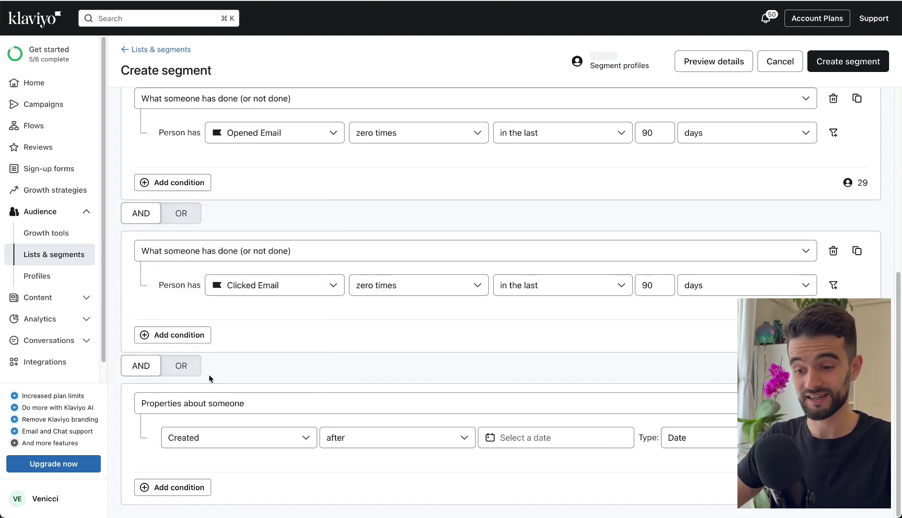
Set the Created condition to at least 90 days ago
click(369, 440)
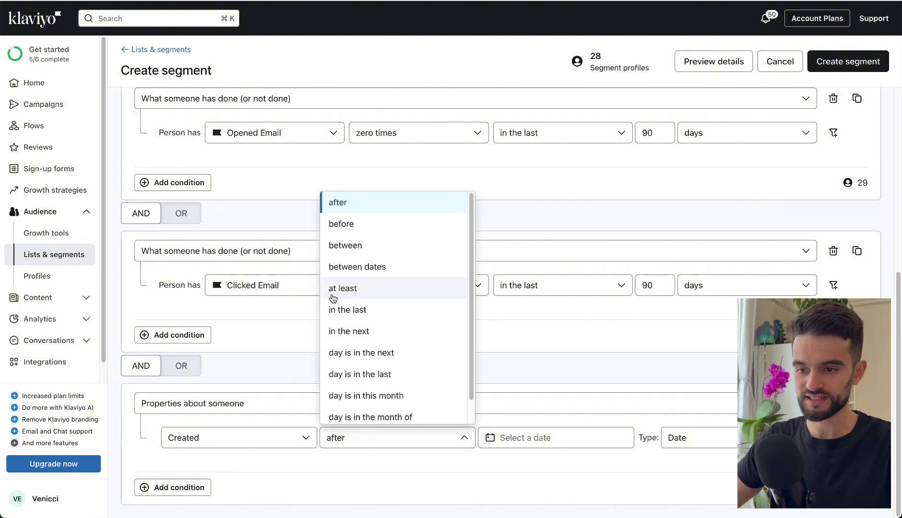
click(370, 291)
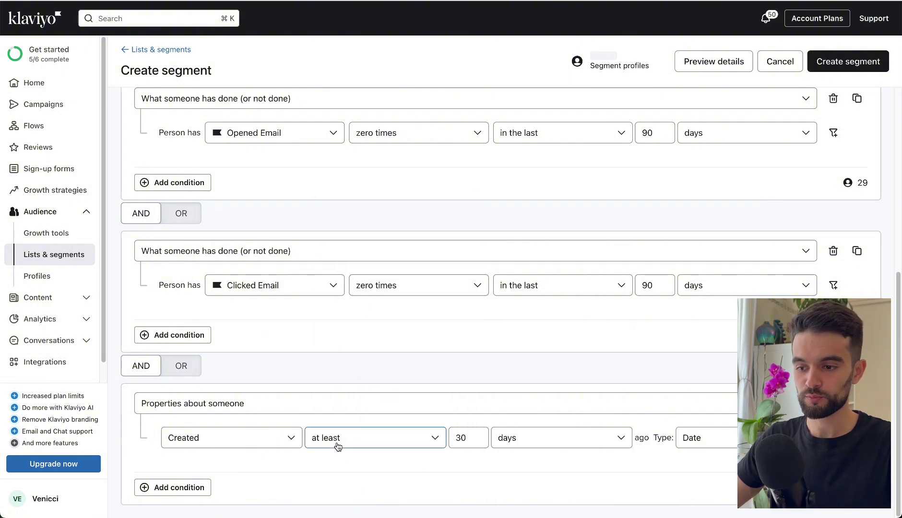
double_click(473, 441)
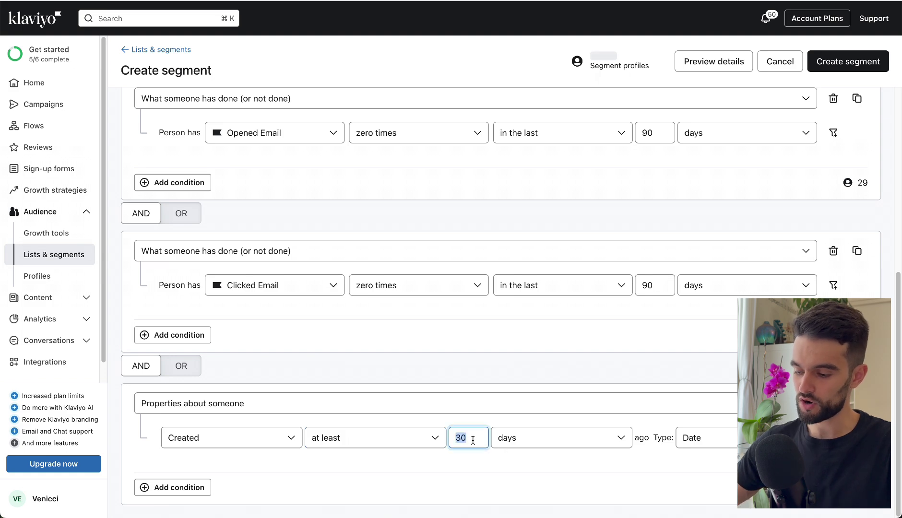
text(90)
click(513, 493)
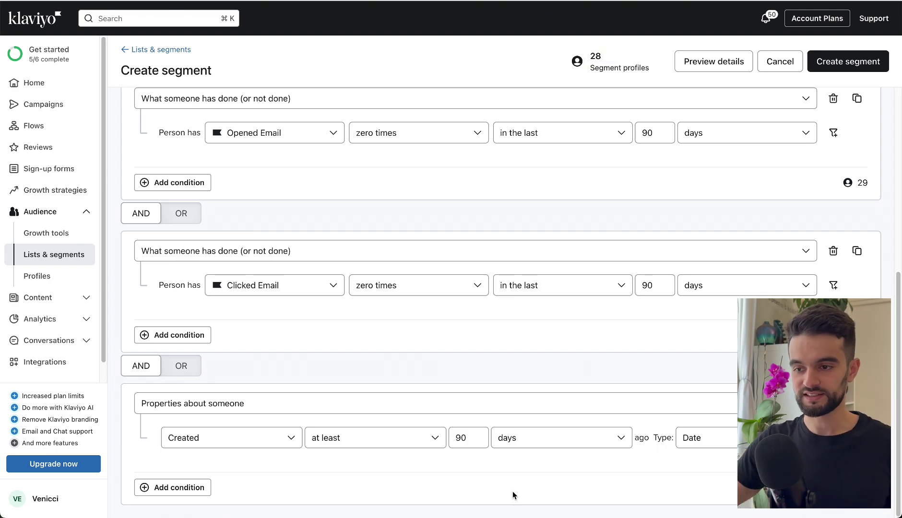
Set the Created condition to at least 60 days ago
double_click(475, 444)
text(60)
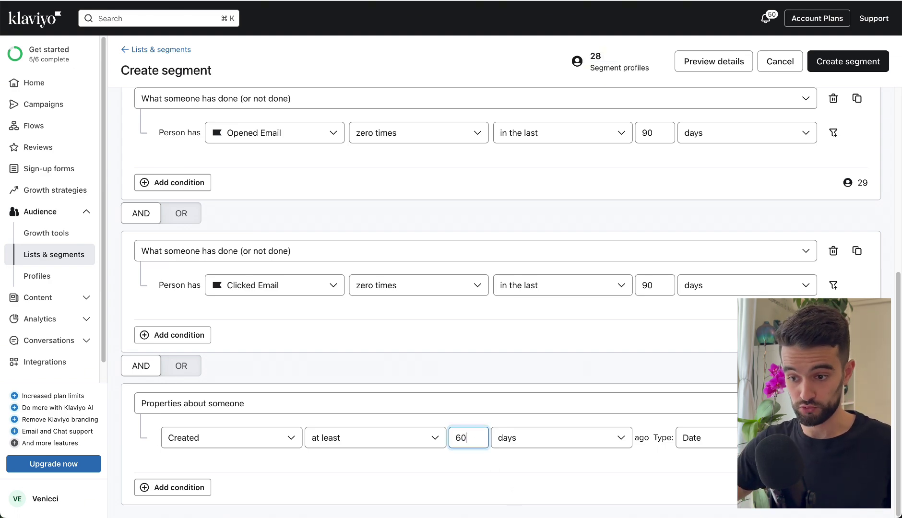
click(481, 492)
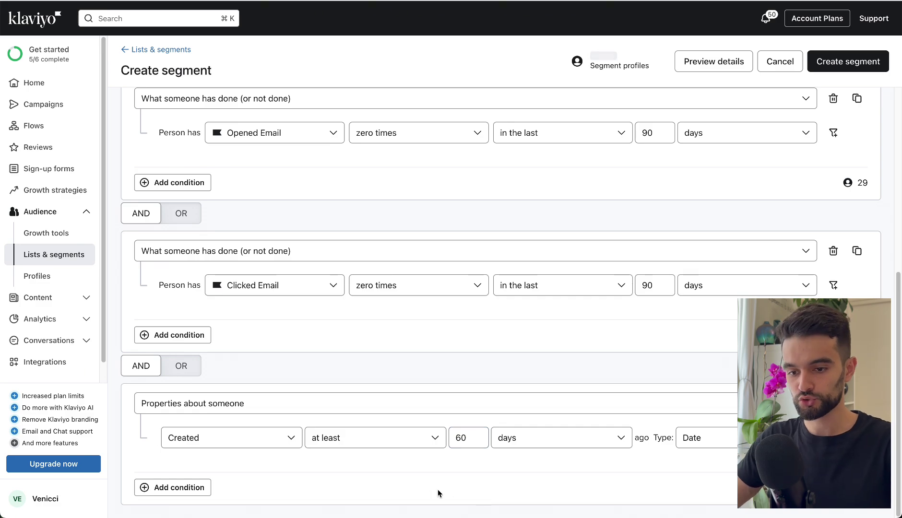
Add a fifth condition joined with AND, based on What someone has done (or not done), using the Received Email metric
click(185, 488)
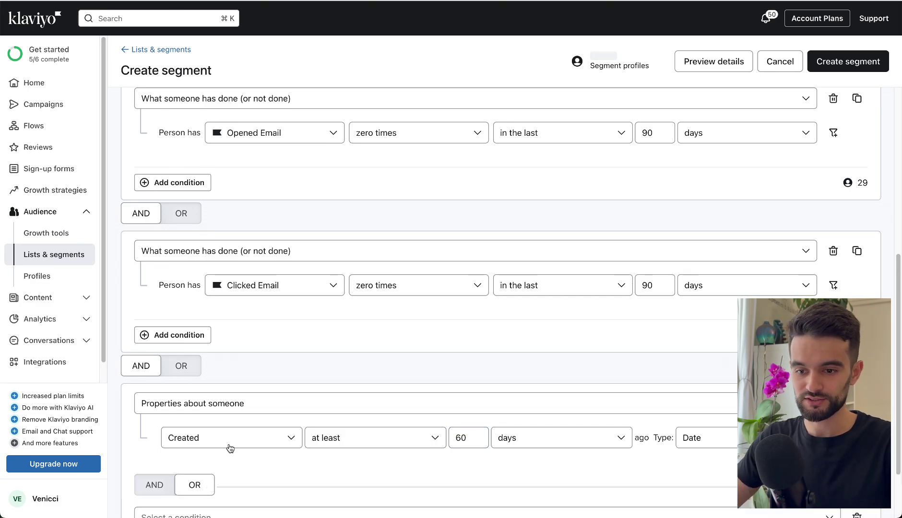
click(235, 437)
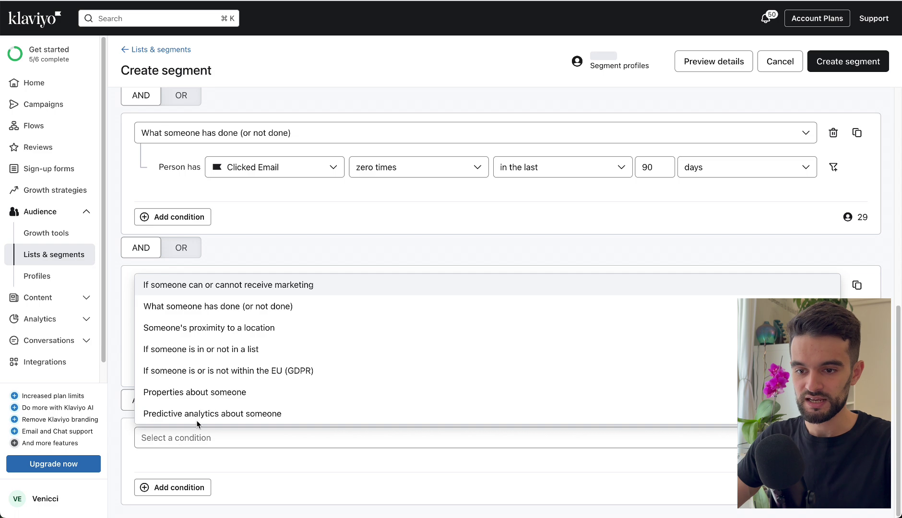
click(218, 306)
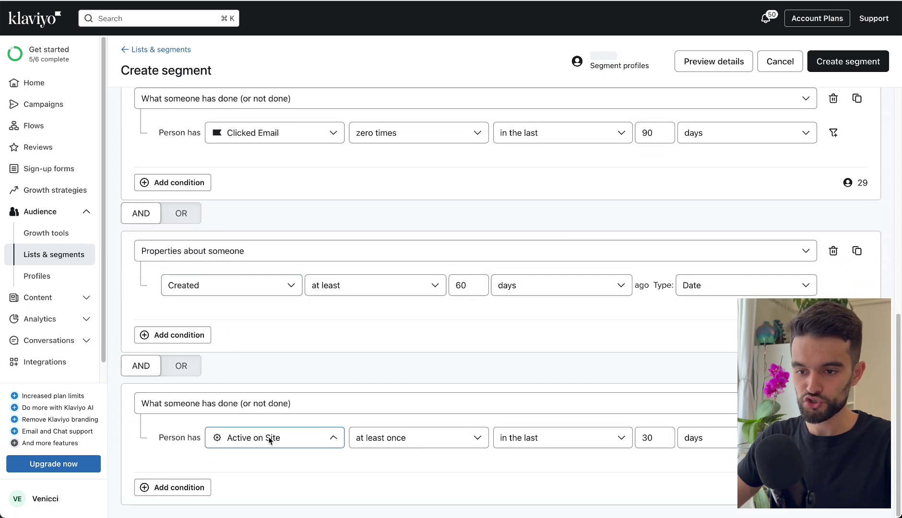
click(275, 438)
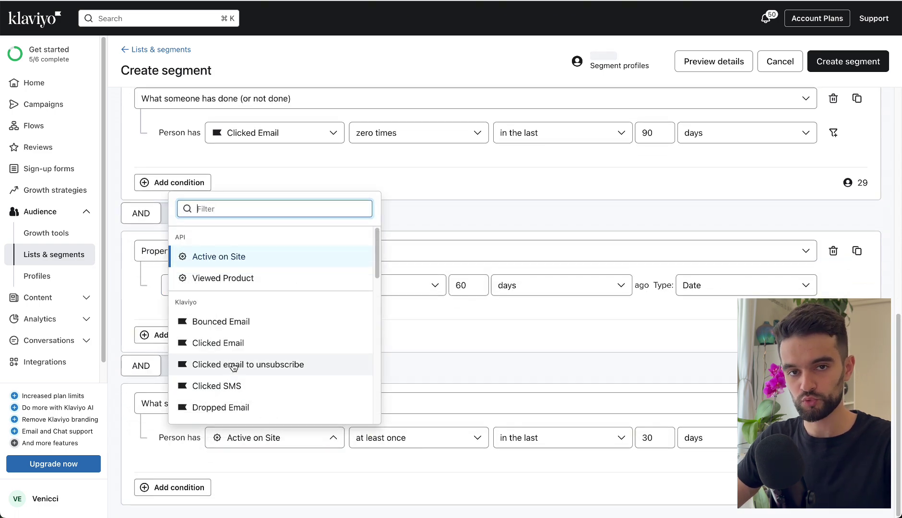
scroll(234, 367, down, 5)
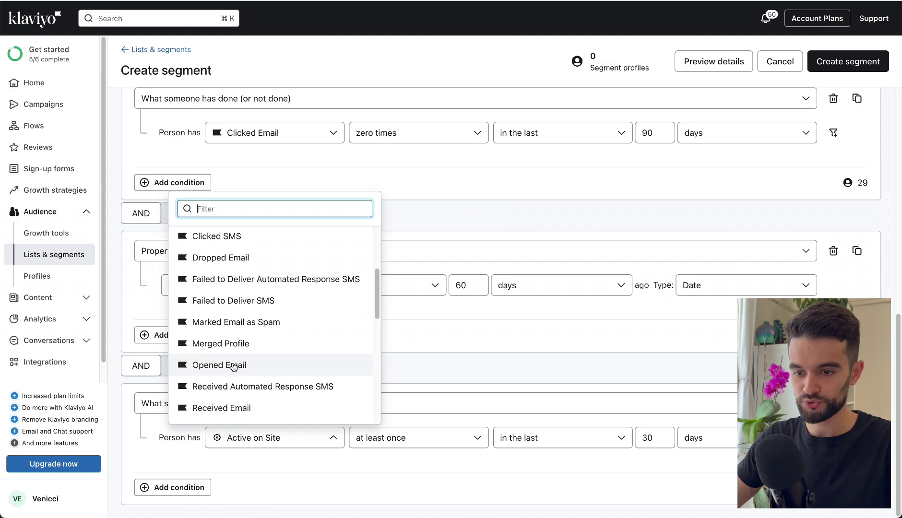
scroll(234, 367, down, 1)
click(224, 397)
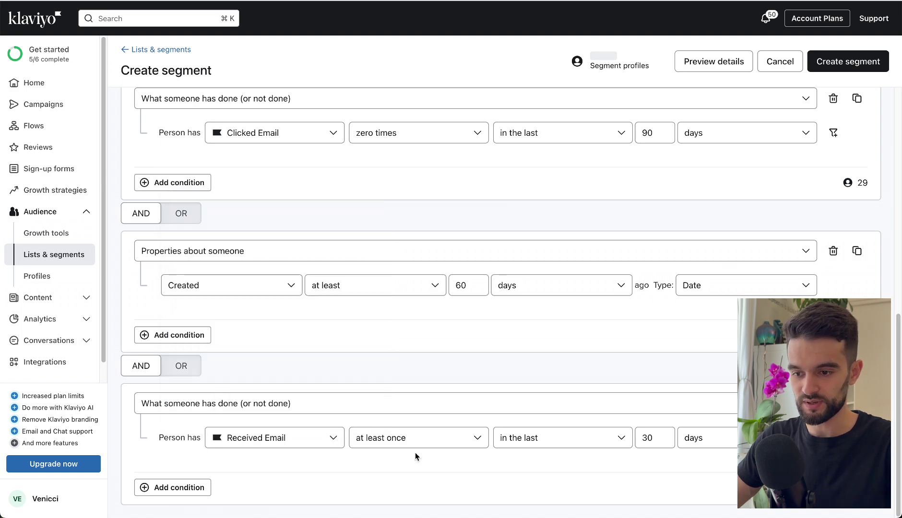
Set the Received Email condition to is at least 5 in the last 60 days
click(410, 438)
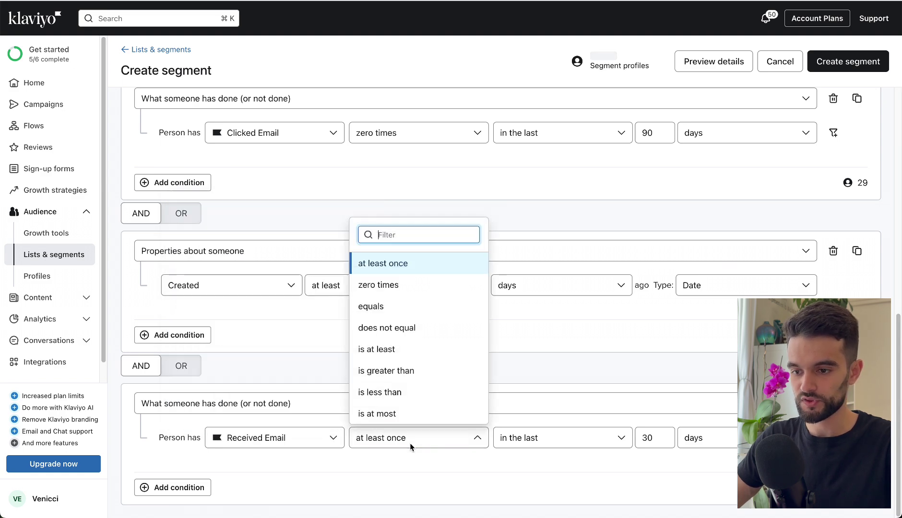
click(409, 360)
click(491, 438)
text(5)
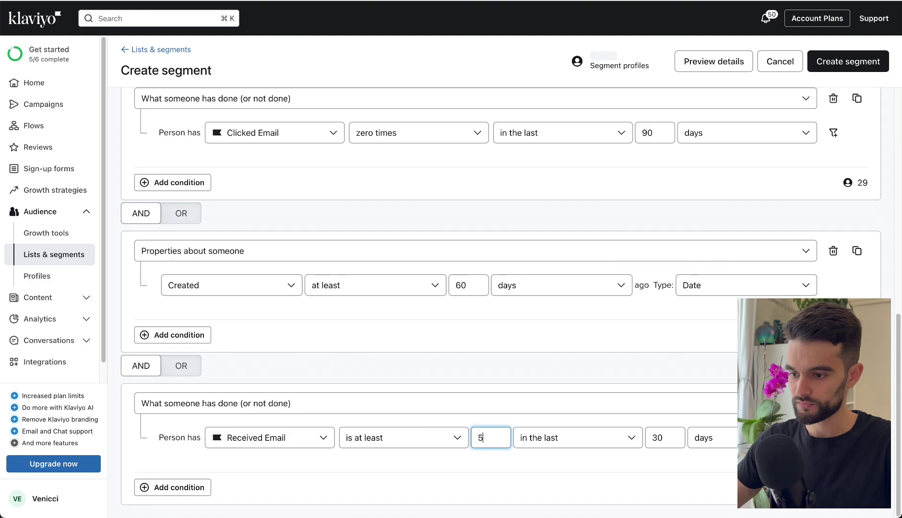
double_click(666, 428)
text(60)
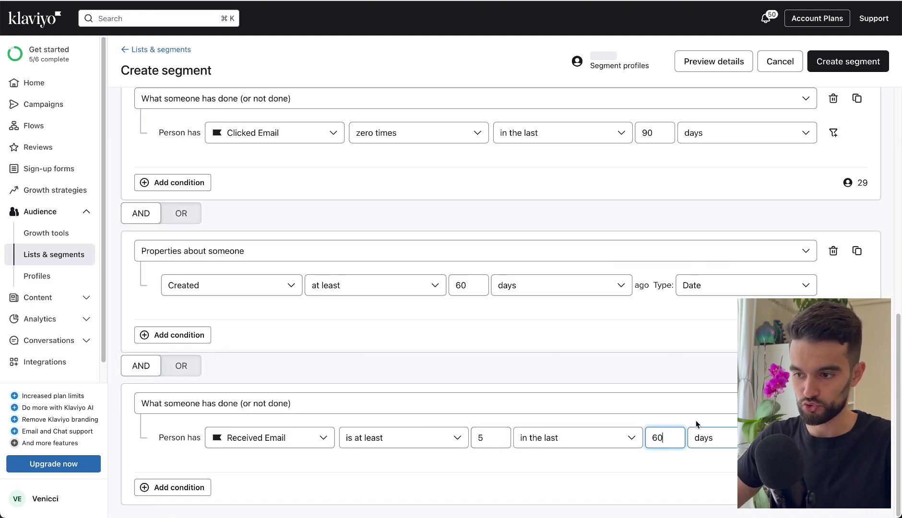
Set the Created condition to at least 90 days ago and the Received Email period to the last 90 days
scroll(409, 417, up, 5)
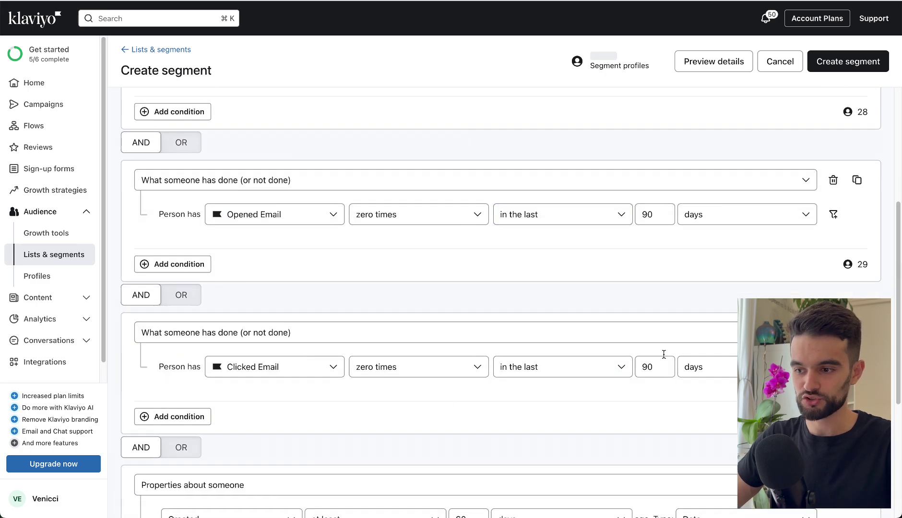
scroll(665, 361, down, 1)
scroll(664, 357, down, 4)
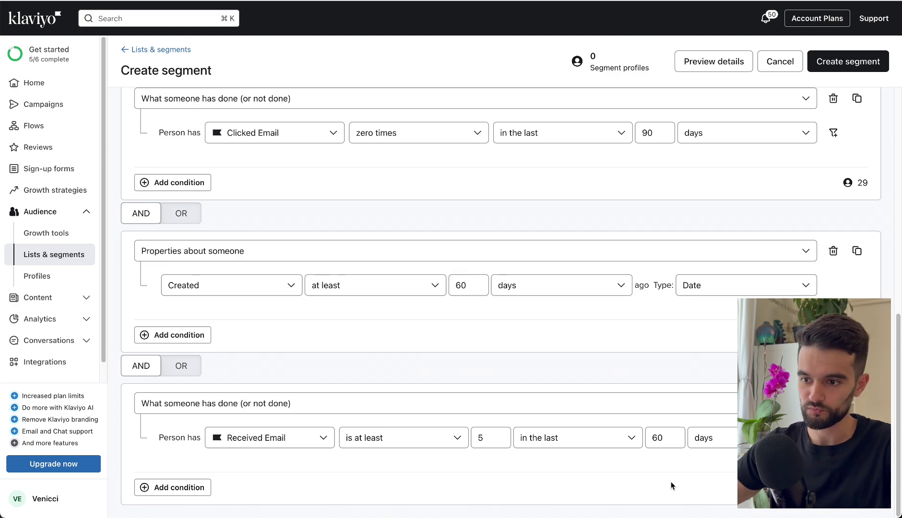
double_click(473, 285)
text(90)
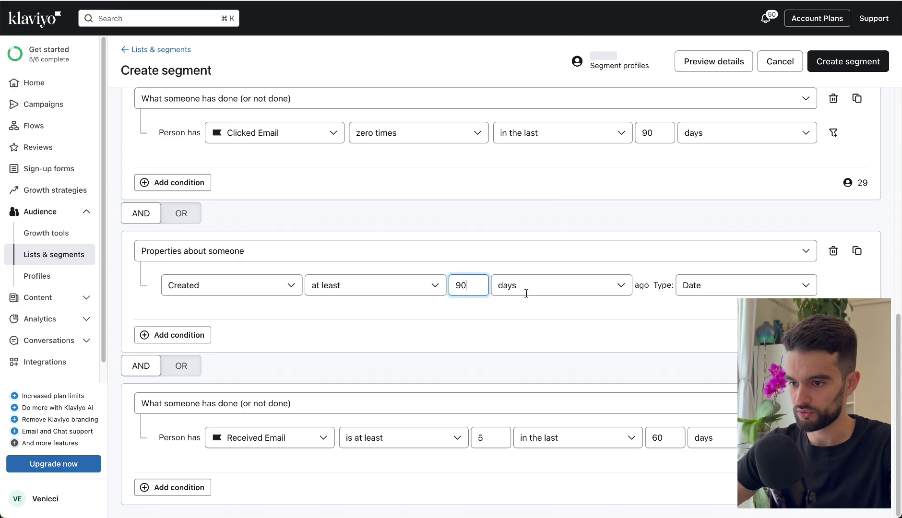
double_click(659, 435)
text(90)
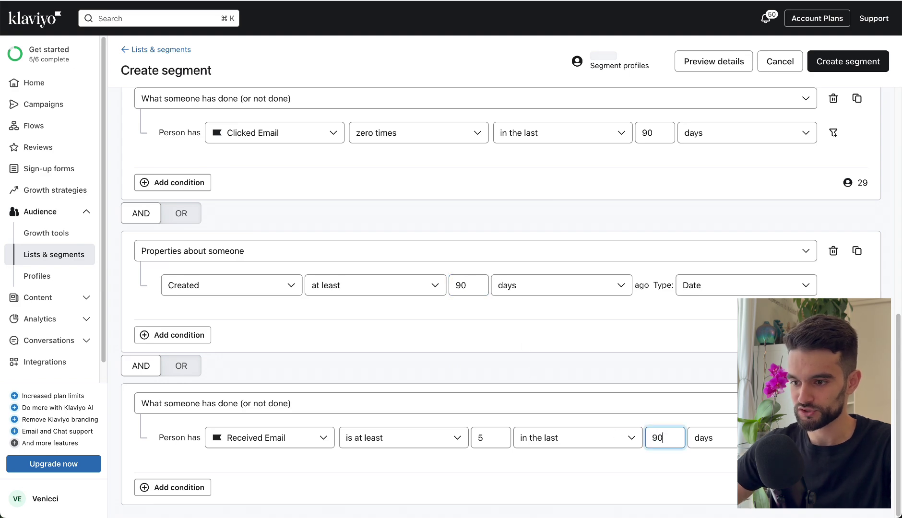
click(609, 385)
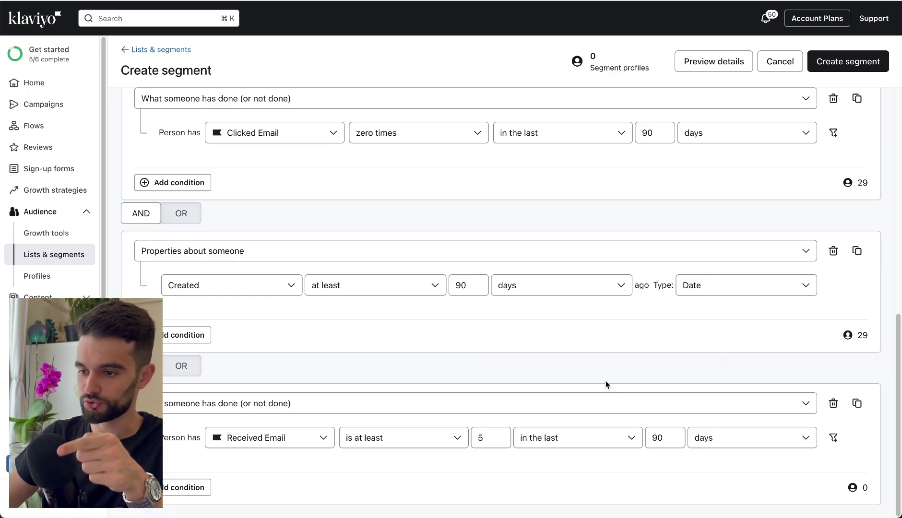
Review the marketing consent, Opened Email, Clicked Email, Created and Received Email conditions of the non engagés 90j segment
scroll(610, 384, up, 10)
scroll(610, 382, down, 10)
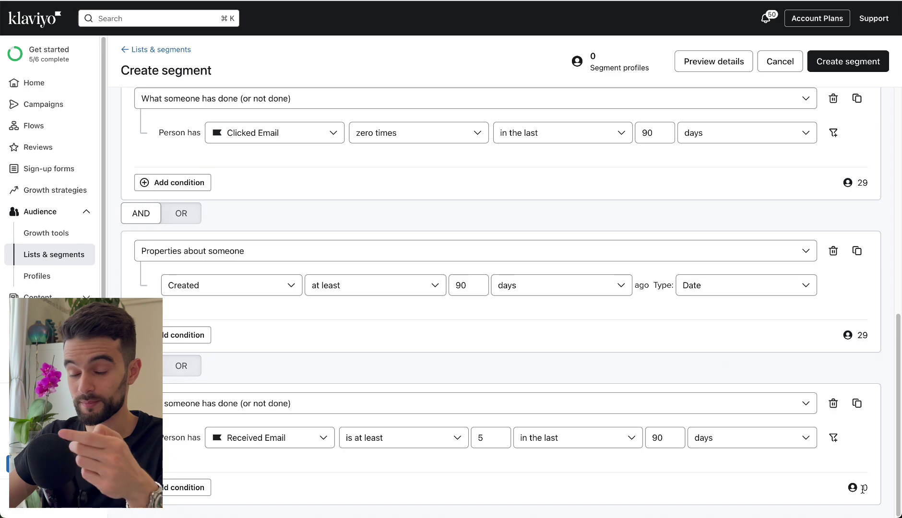
scroll(773, 454, up, 10)
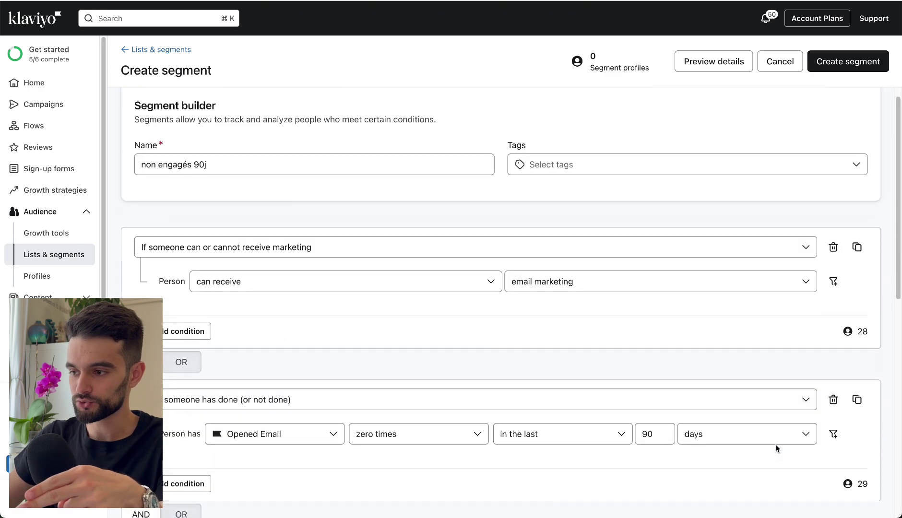
scroll(825, 279, down, 2)
scroll(837, 241, down, 5)
scroll(799, 250, up, 2)
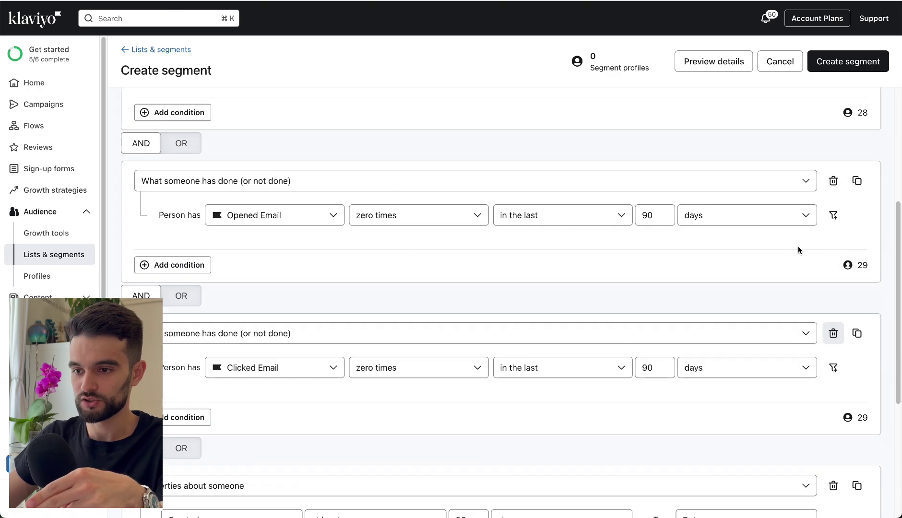
scroll(379, 373, down, 1)
scroll(532, 356, down, 4)
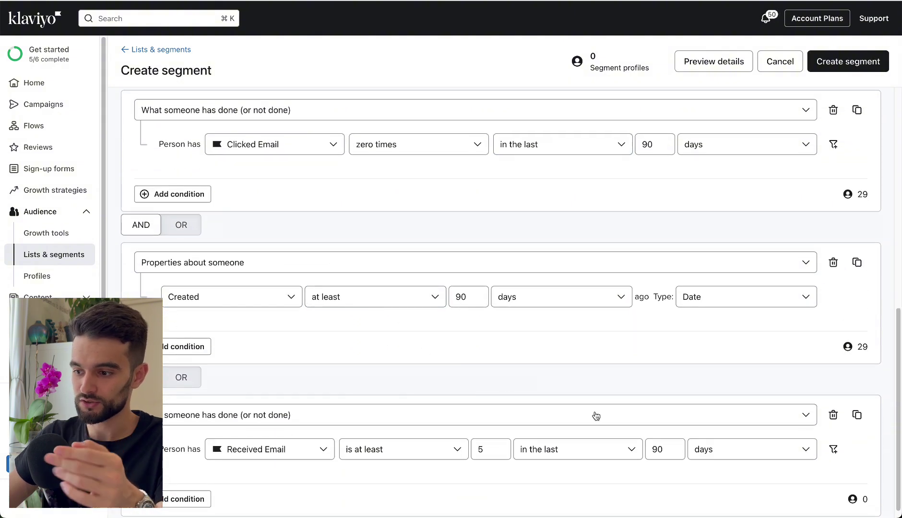
scroll(600, 412, down, 1)
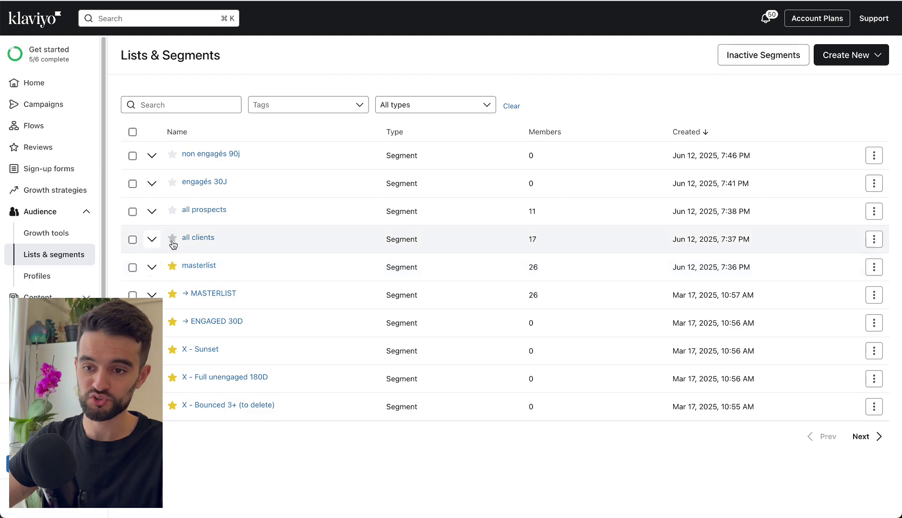
Try starring the non engagés 90j and engagés 30J segments, and remove their stars again
click(173, 154)
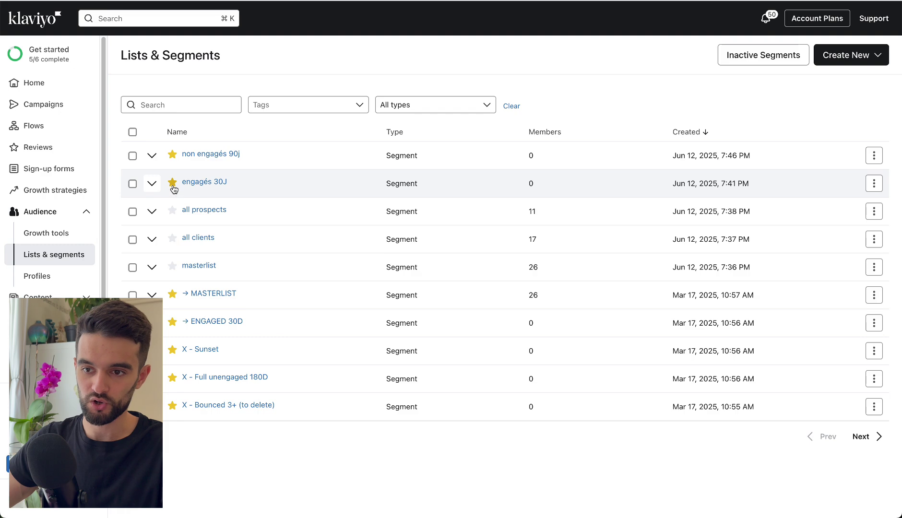
click(172, 184)
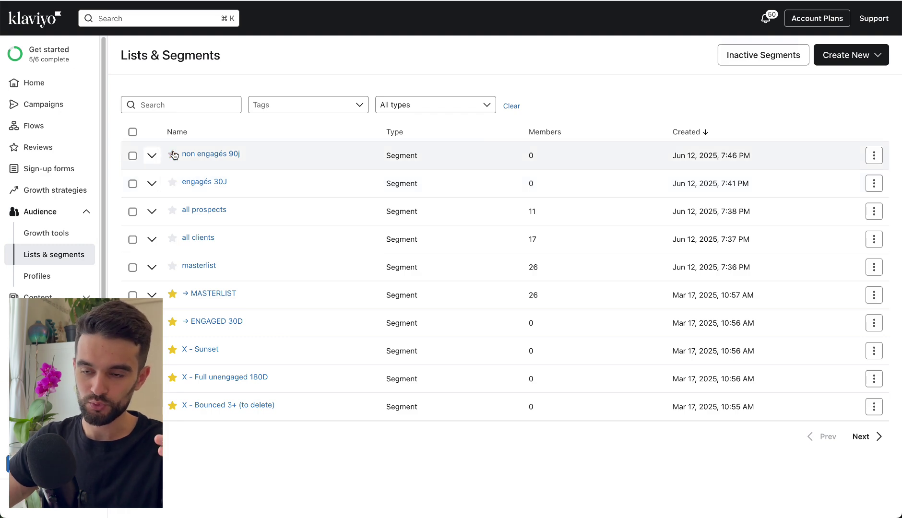